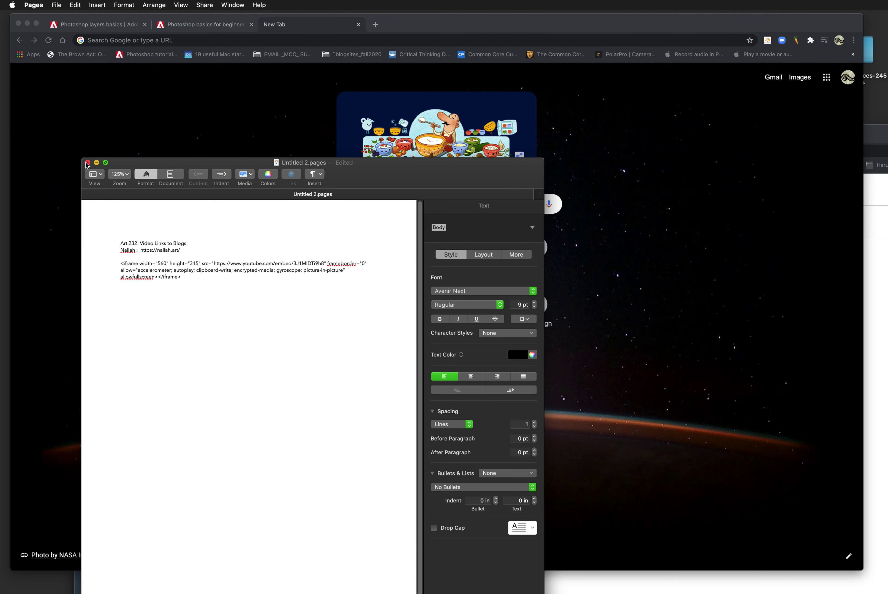
# Bring the "Tutorials: photoshop (from Adobe)" course page to the front and move its window up so the videos are visible.
pyautogui.click(875, 319)
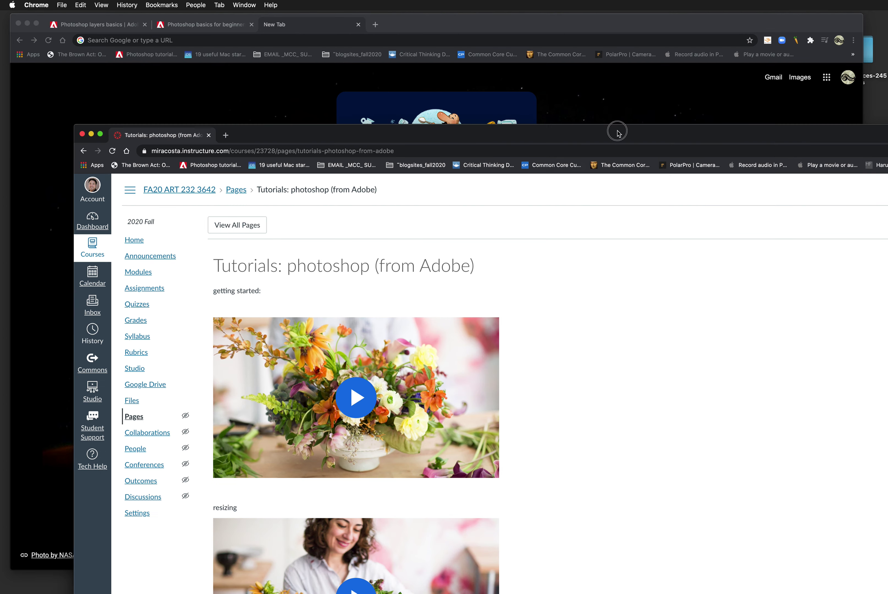
pyautogui.moveTo(616, 131); pyautogui.dragTo(579, 42)
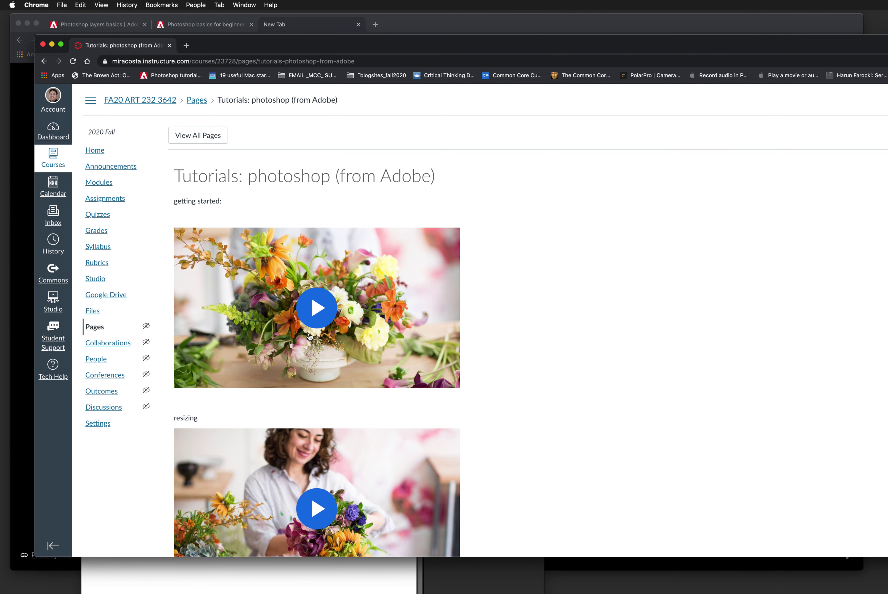
pyautogui.scroll(-3, 310, 337)
pyautogui.scroll(3, 310, 337)
# Preview the getting started video, including at full screen, pause it, and look over the other embedded videos down to crop/ adjust an image.
pyautogui.click(314, 300)
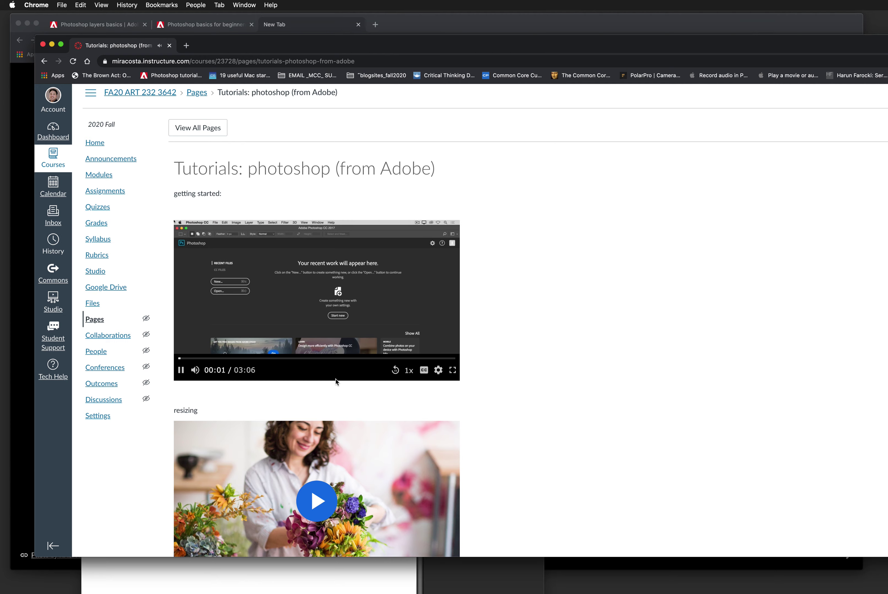
pyautogui.click(453, 370)
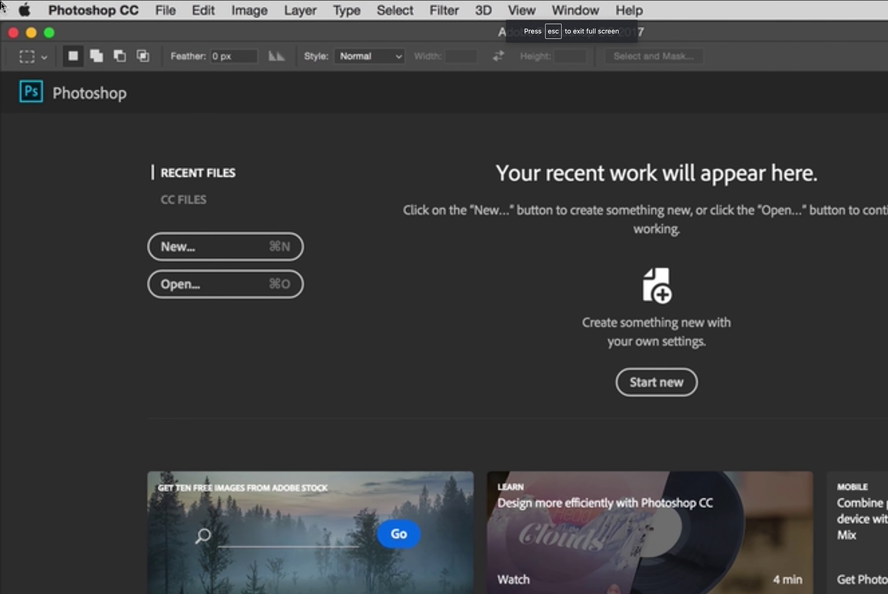
pyautogui.press('Escape')
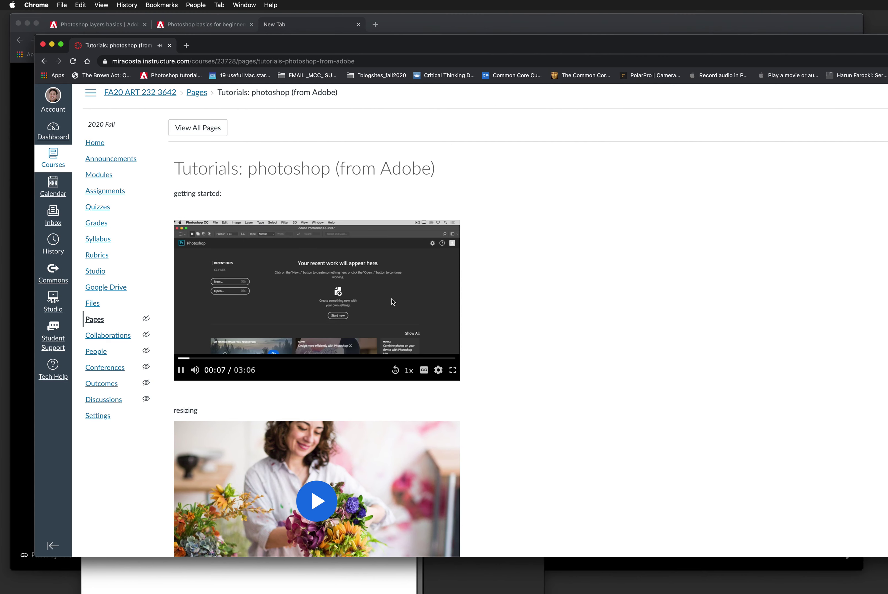
pyautogui.click(181, 370)
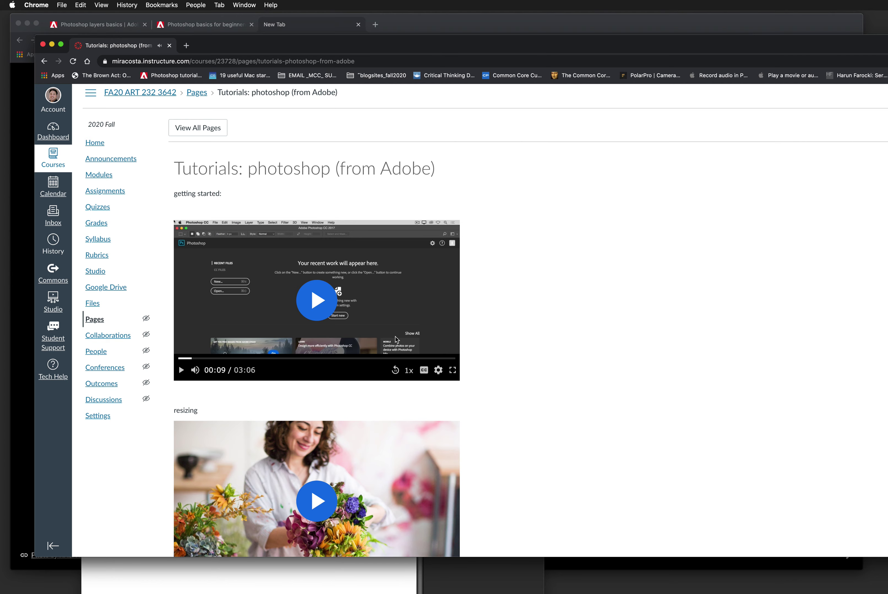
pyautogui.scroll(-6, 506, 403)
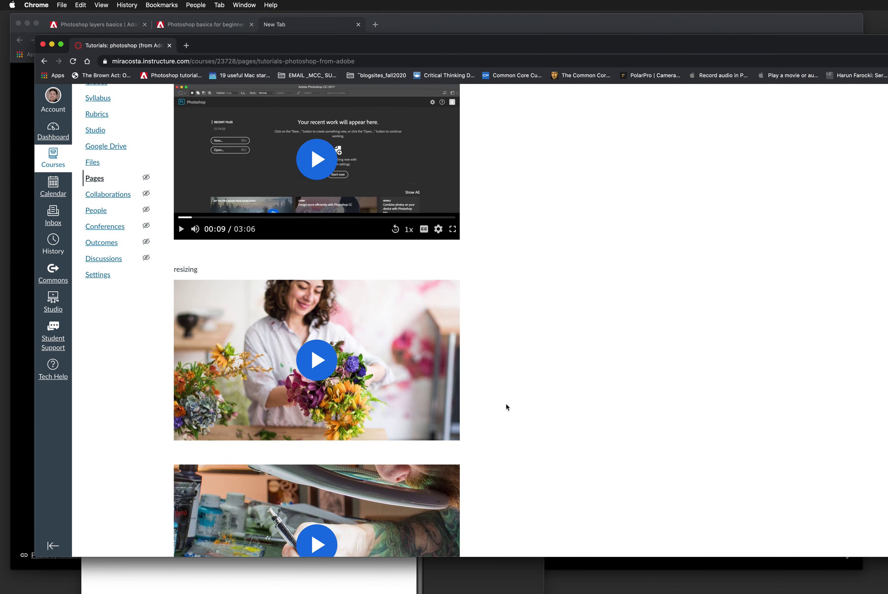
pyautogui.scroll(-10, 504, 405)
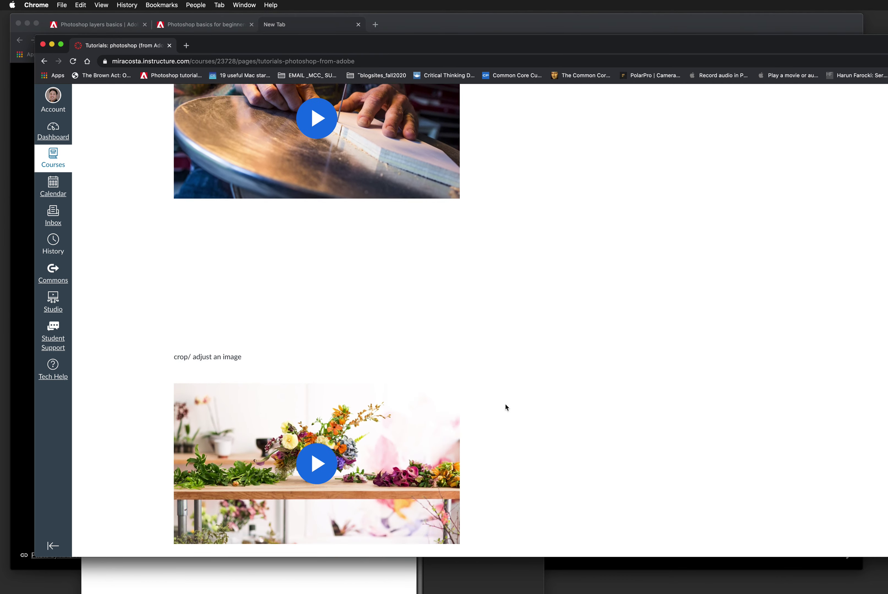
pyautogui.scroll(1, 505, 404)
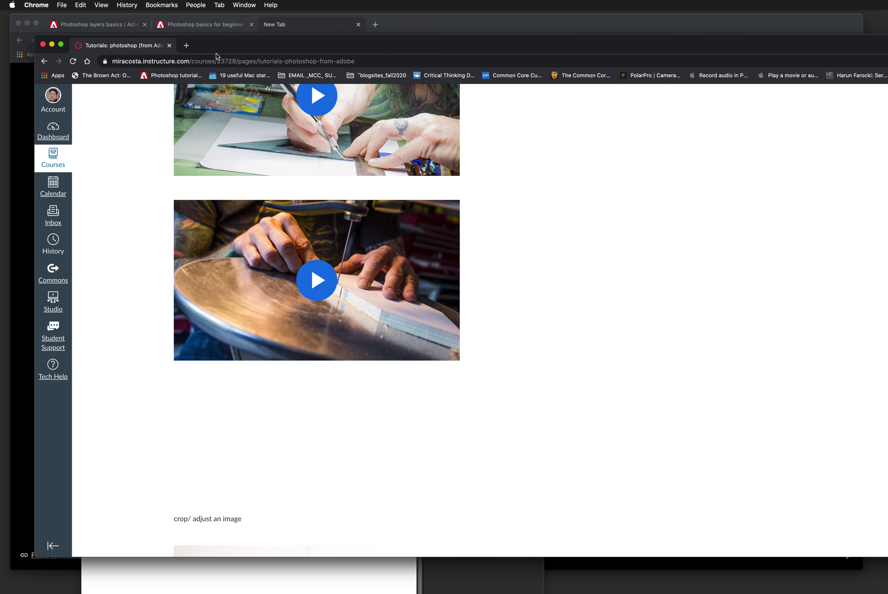
# Move the course page window out of the way and close the untitled Pages document, saving it as Untitled 2.pages on the iCloud Desktop.
pyautogui.moveTo(239, 48); pyautogui.dragTo(327, 65)
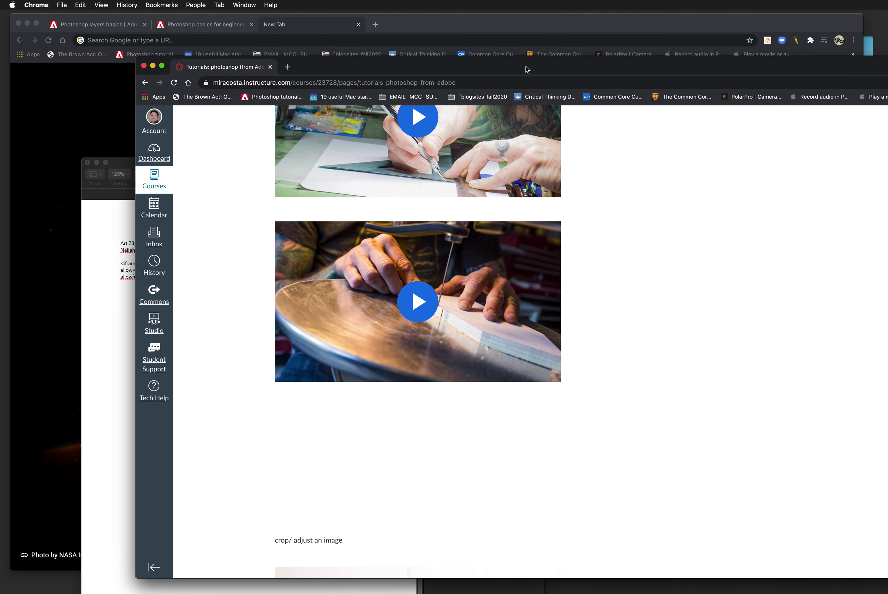
pyautogui.moveTo(559, 70); pyautogui.dragTo(413, 238)
pyautogui.click(372, 168)
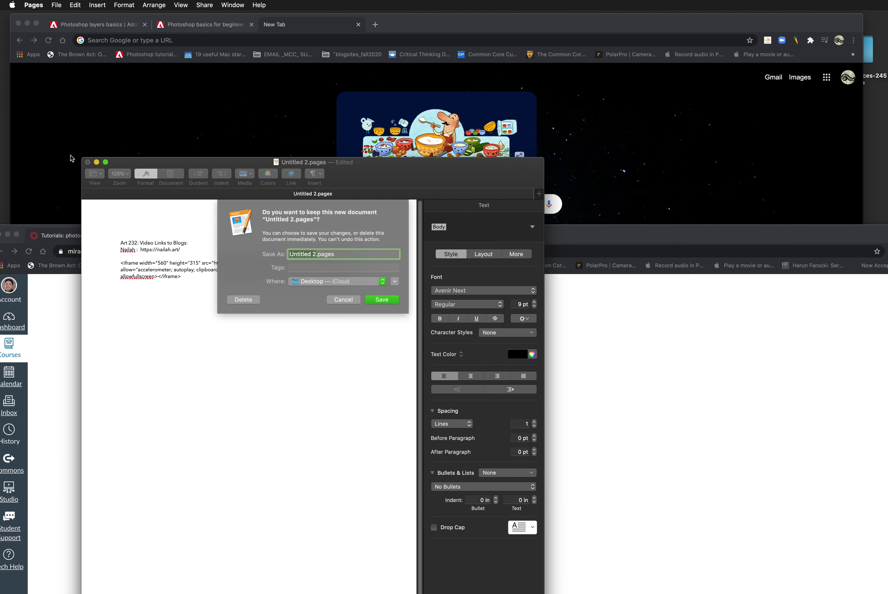
pyautogui.click(390, 300)
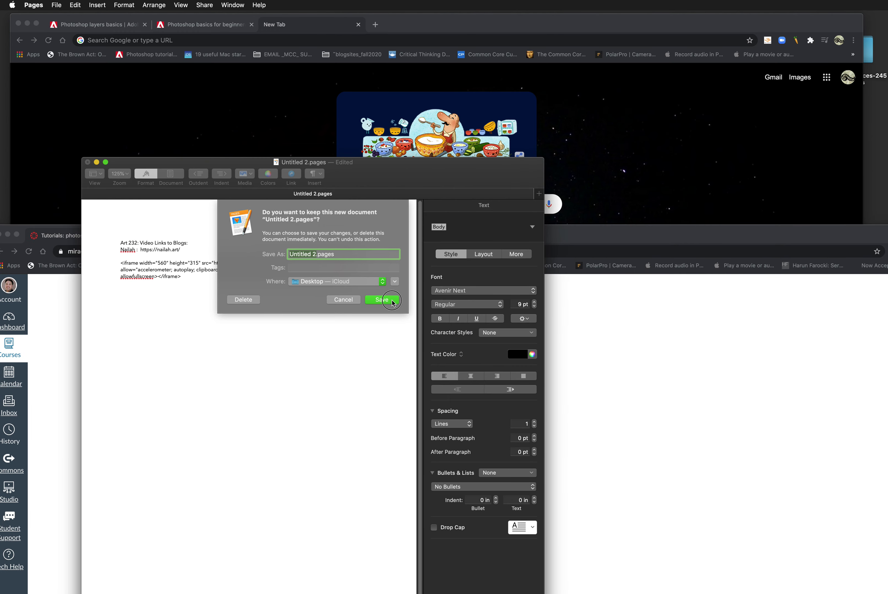
# Bring the Adobe browser window forward, check its two tutorial tabs, and load the bookmarked Photoshop tutorials page in the layers basics tab.
pyautogui.click(684, 153)
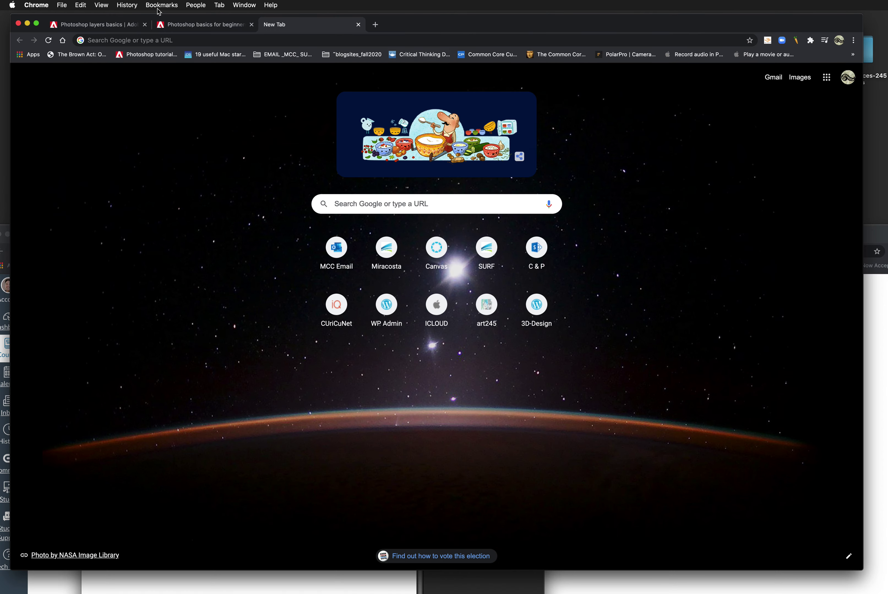
pyautogui.click(197, 27)
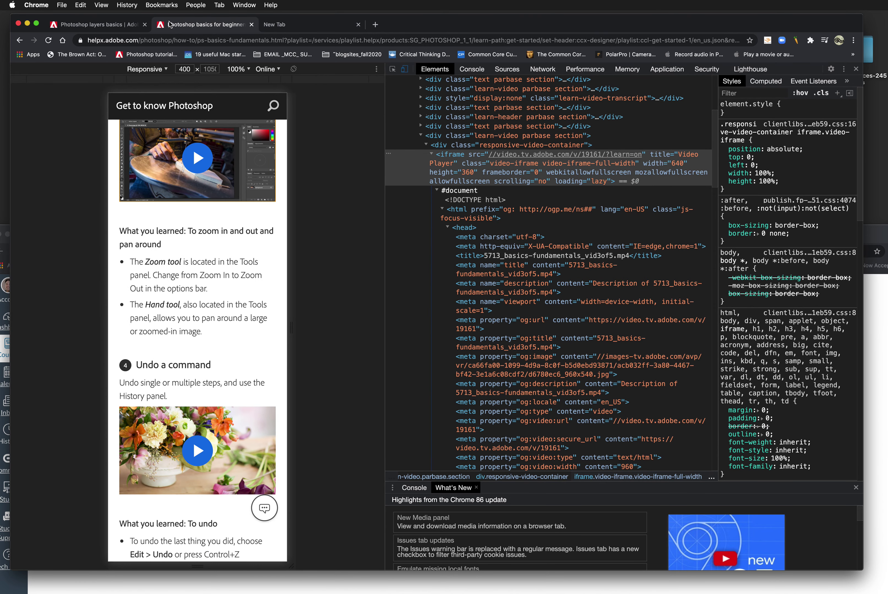
pyautogui.click(123, 24)
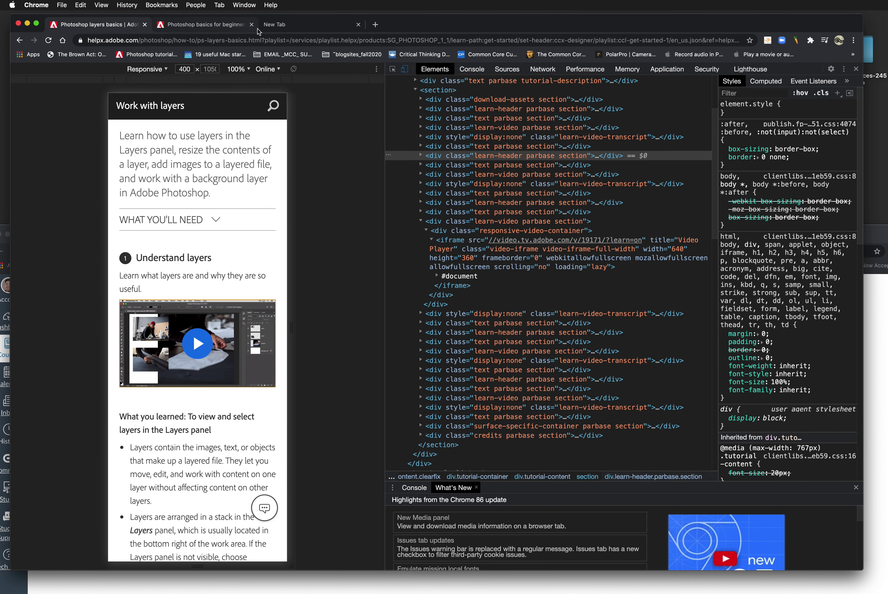
pyautogui.click(153, 55)
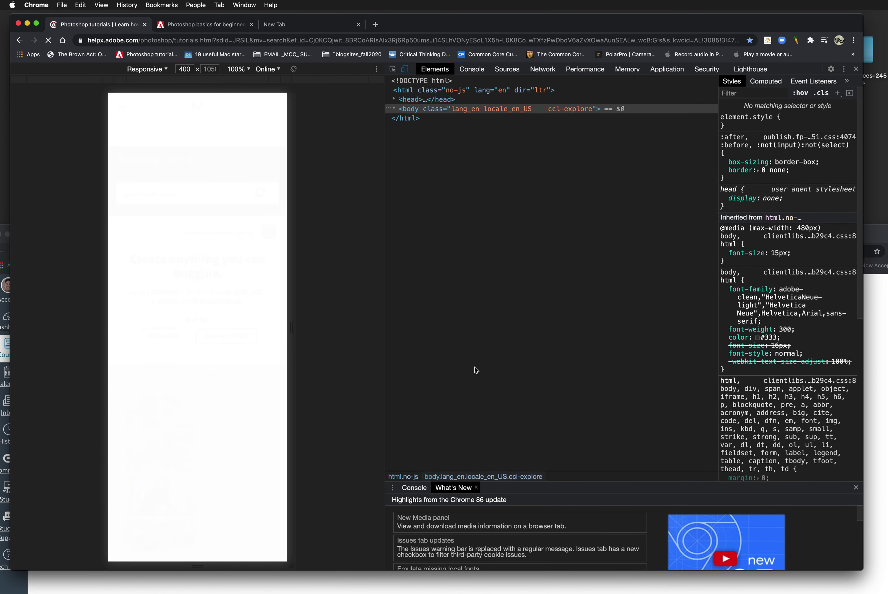
# Load the bookmarked Photoshop tutorials page in the empty New Tab and open the Get to know Photoshop tutorial.
pyautogui.click(217, 26)
pyautogui.click(281, 25)
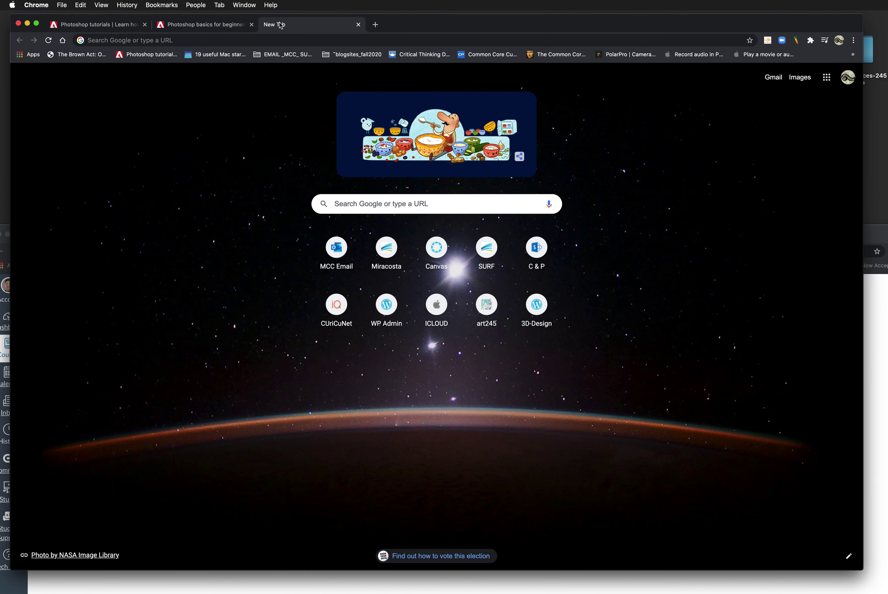
pyautogui.click(149, 55)
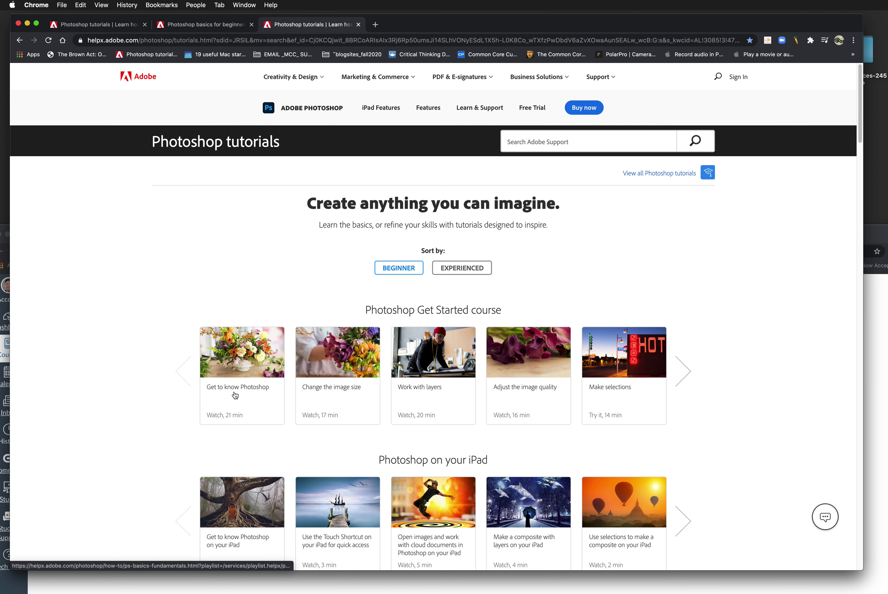
pyautogui.scroll(-3, 235, 395)
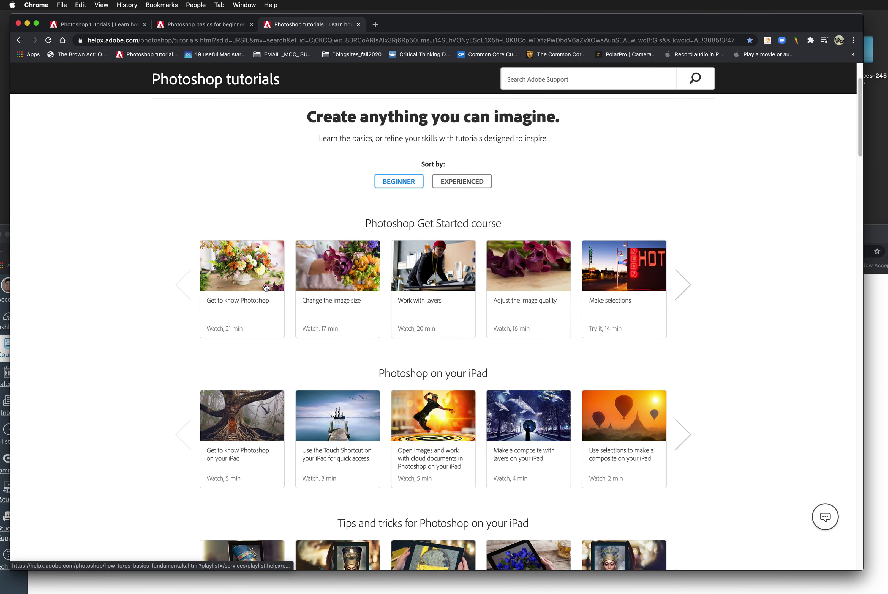
pyautogui.click(265, 279)
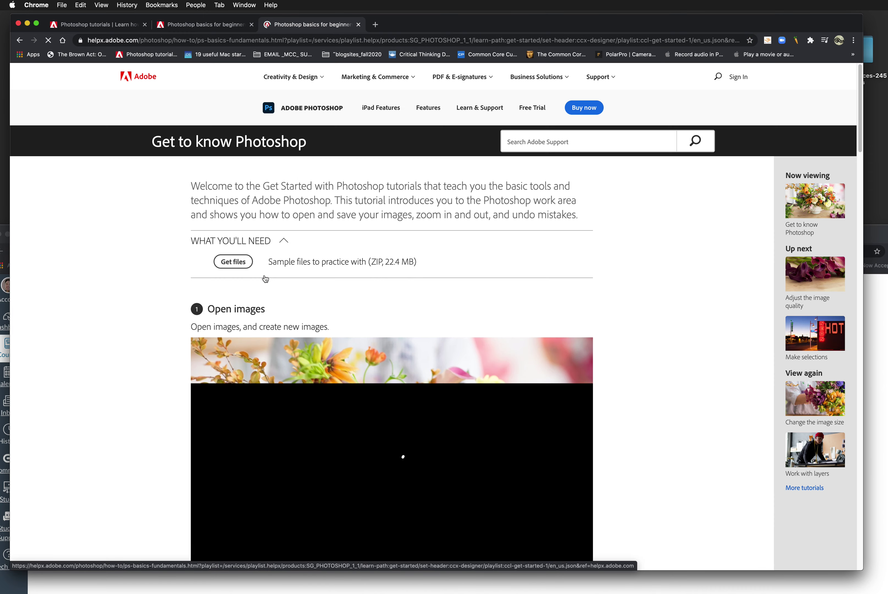
# Review the Get to know Photoshop lesson's videos and summaries down to the Undo a command section.
pyautogui.scroll(-15, 622, 403)
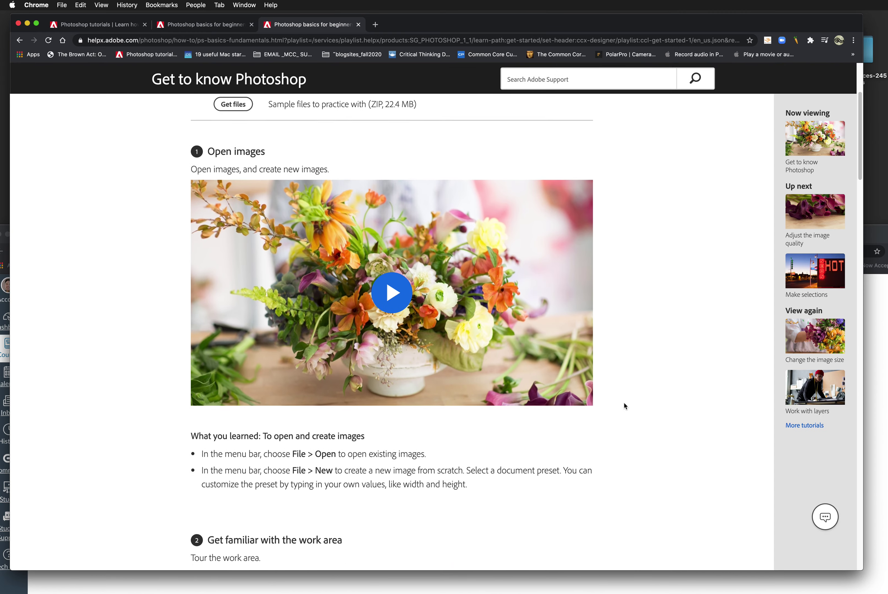
pyautogui.scroll(-20, 624, 401)
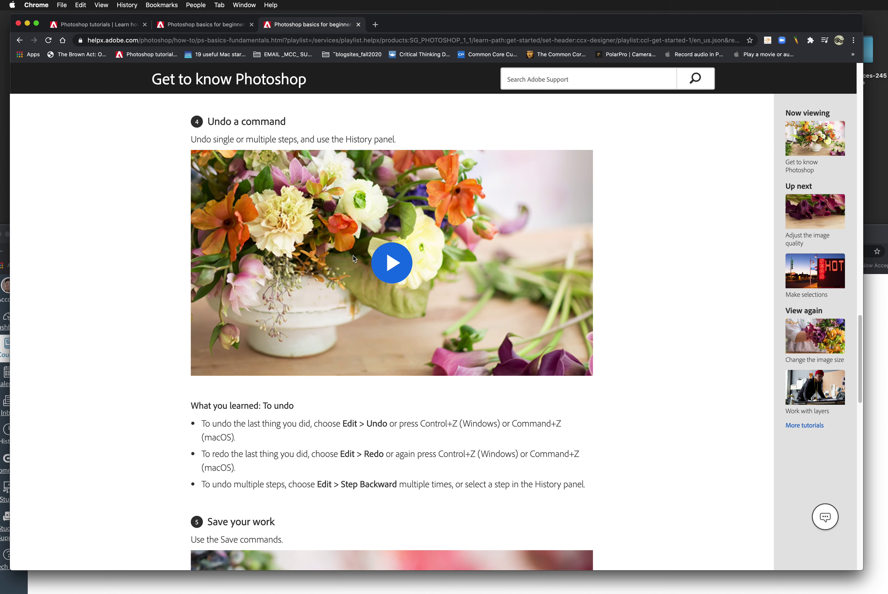
pyautogui.scroll(3, 536, 359)
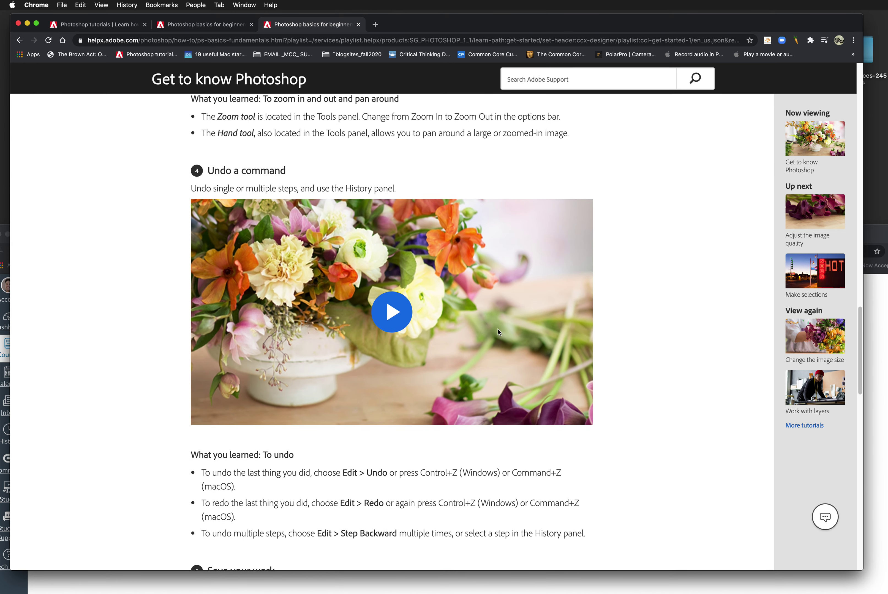
pyautogui.scroll(-2, 499, 331)
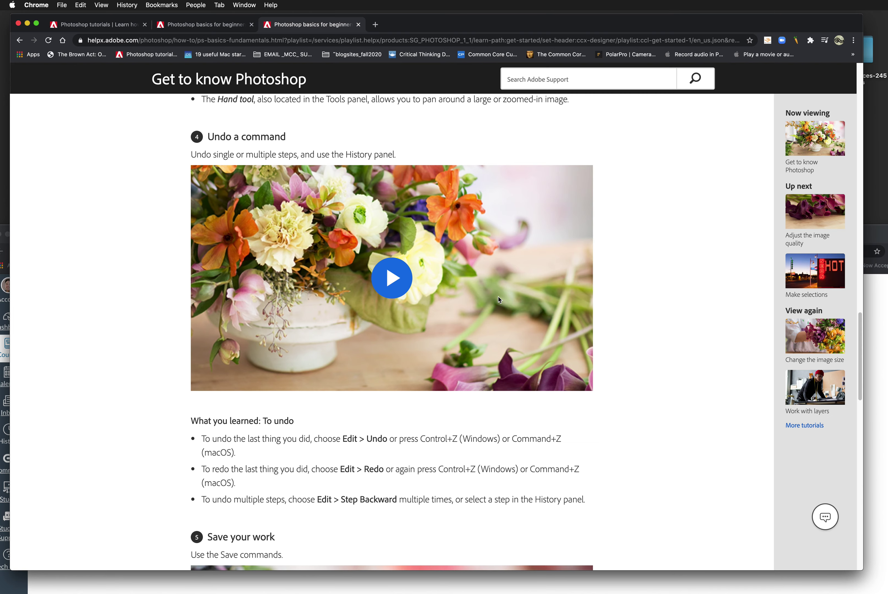
# Return to the course tutorials page, move its window up, and review which videos are embedded and how they are labelled.
pyautogui.click(689, 590)
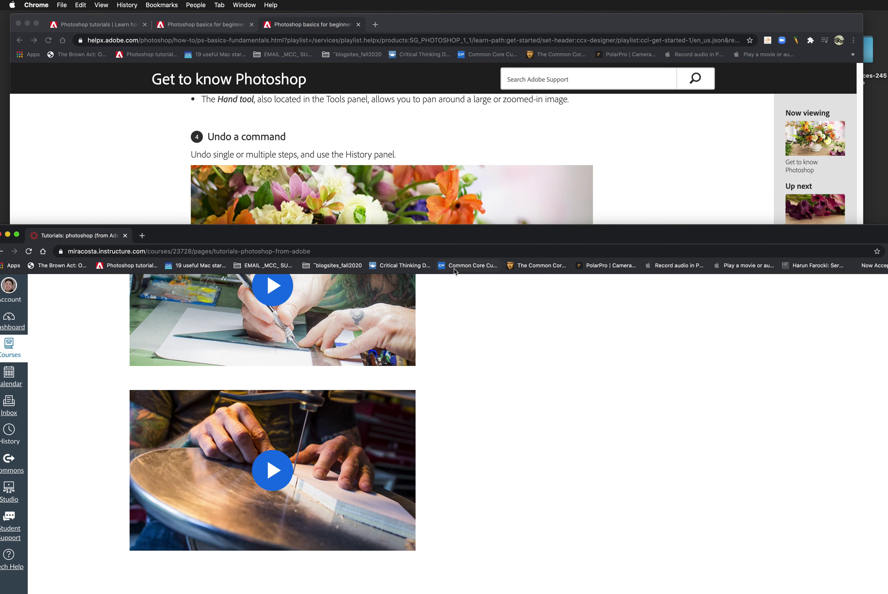
pyautogui.moveTo(466, 236); pyautogui.dragTo(527, 142)
pyautogui.scroll(10, 589, 382)
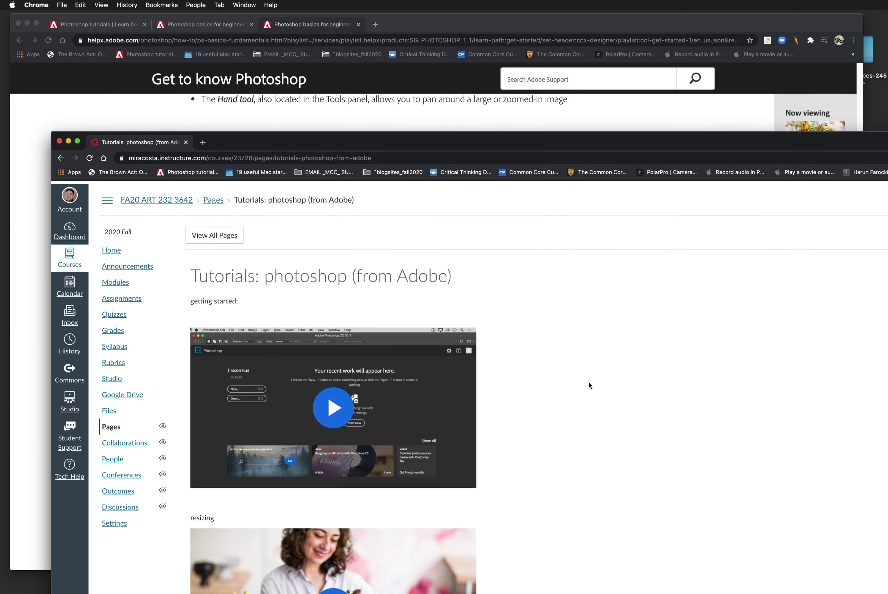
pyautogui.scroll(-5, 589, 382)
pyautogui.scroll(3, 589, 382)
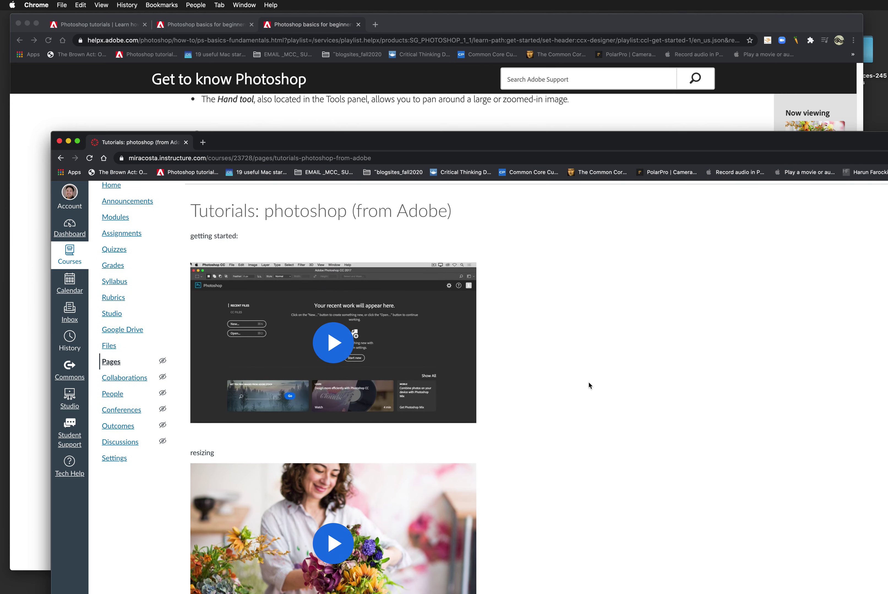
pyautogui.scroll(-13, 588, 382)
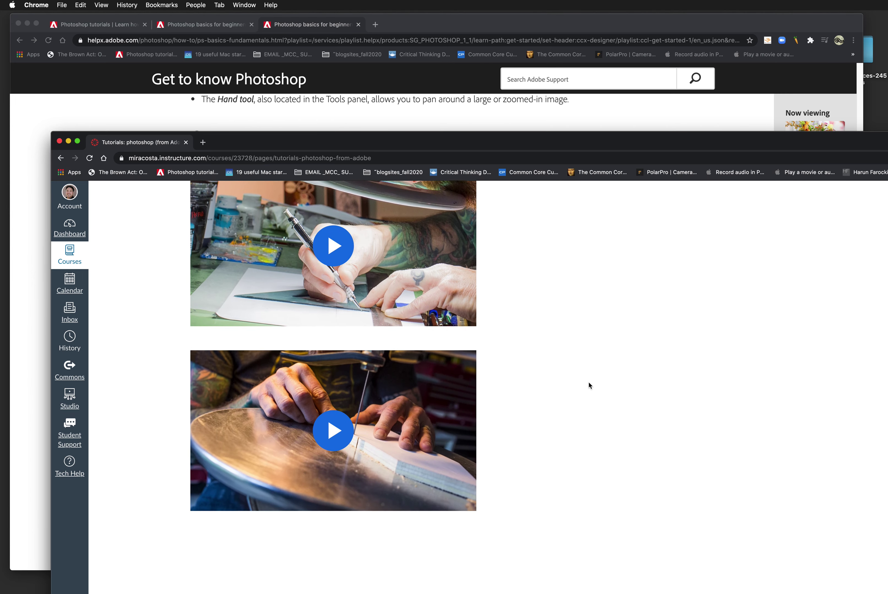
pyautogui.scroll(14, 588, 382)
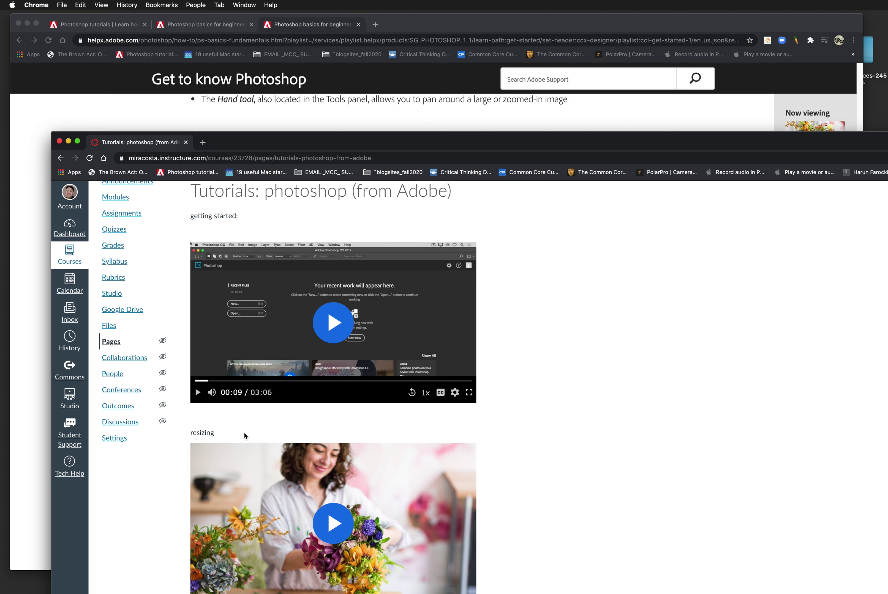
# Edit the course page to change the second video's label to "resizing an image" and save the page.
pyautogui.click(211, 432)
pyautogui.scroll(2, 828, 324)
pyautogui.click(887, 231)
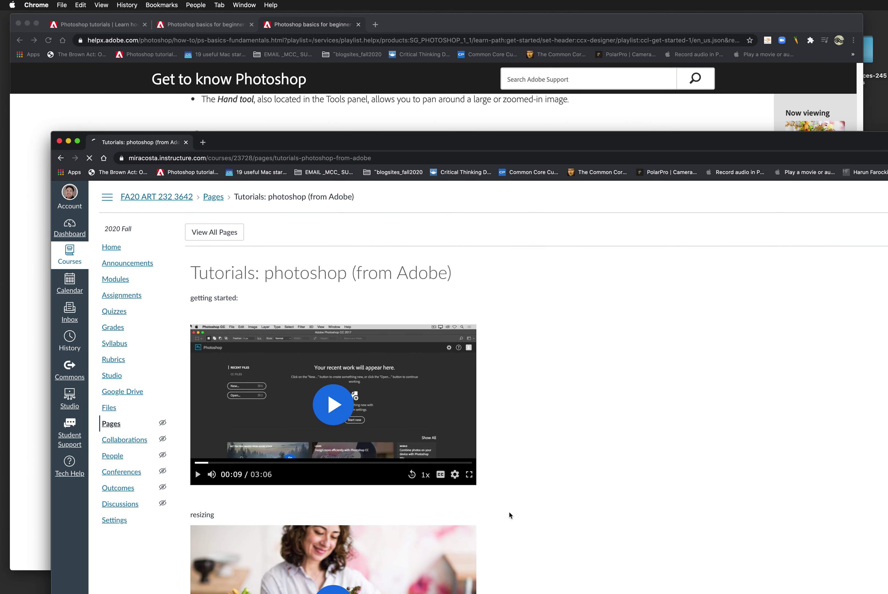
pyautogui.scroll(-5, 250, 372)
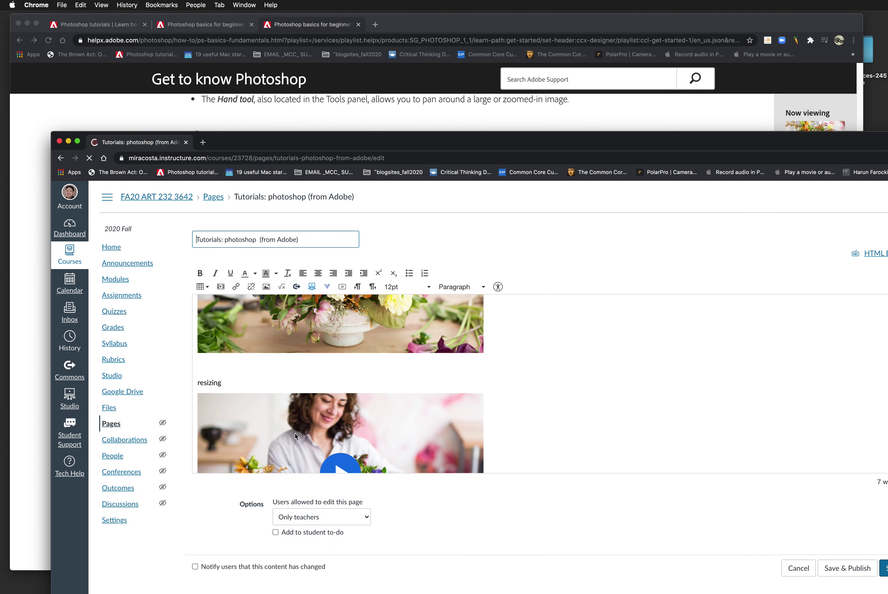
pyautogui.click(234, 331)
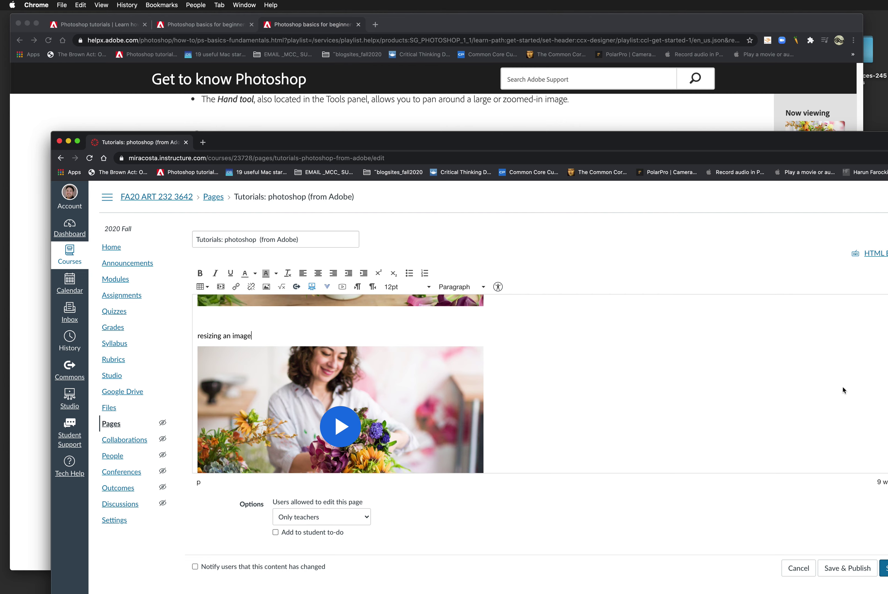
pyautogui.moveTo(776, 138); pyautogui.dragTo(710, 115)
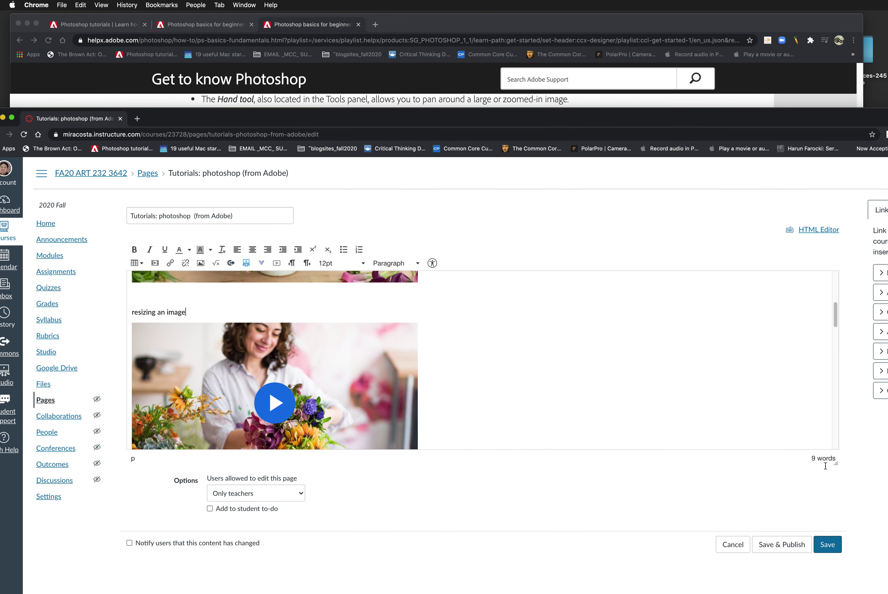
pyautogui.click(826, 544)
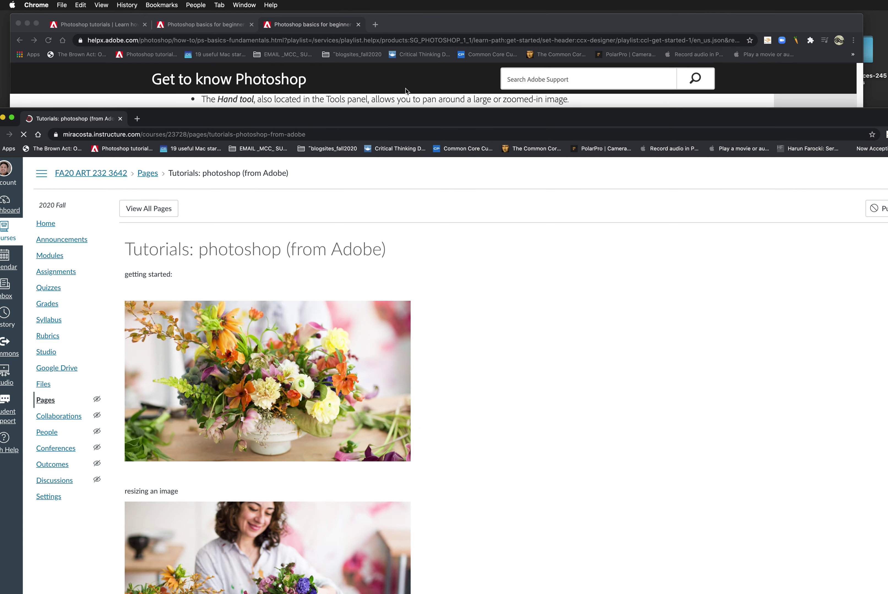
# Return to the Get to know Photoshop lesson and inspect the page code of the Undo a command video.
pyautogui.click(407, 87)
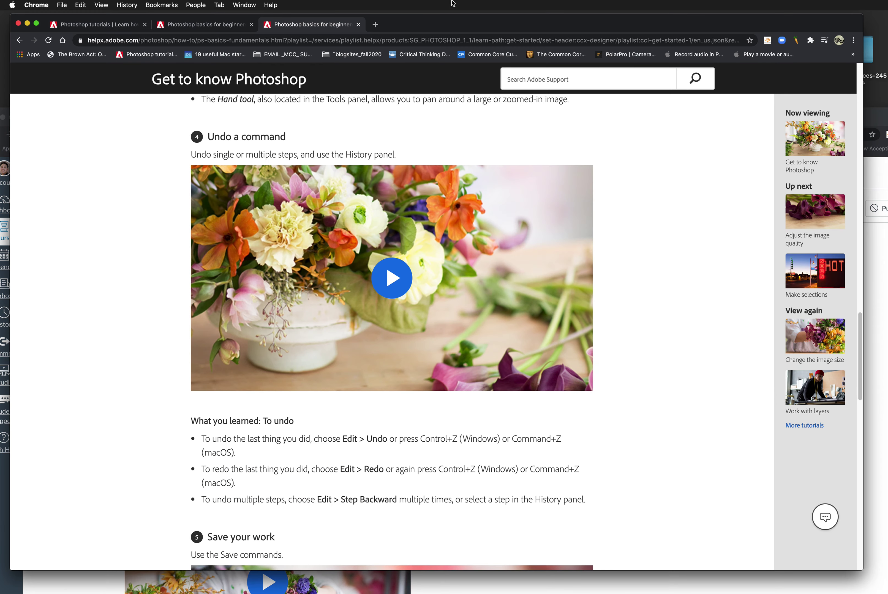
pyautogui.moveTo(445, 26)
pyautogui.mouseDown()
pyautogui.moveTo(526, 21)
pyautogui.moveTo(437, 26)
pyautogui.moveTo(460, 31)
pyautogui.mouseUp()
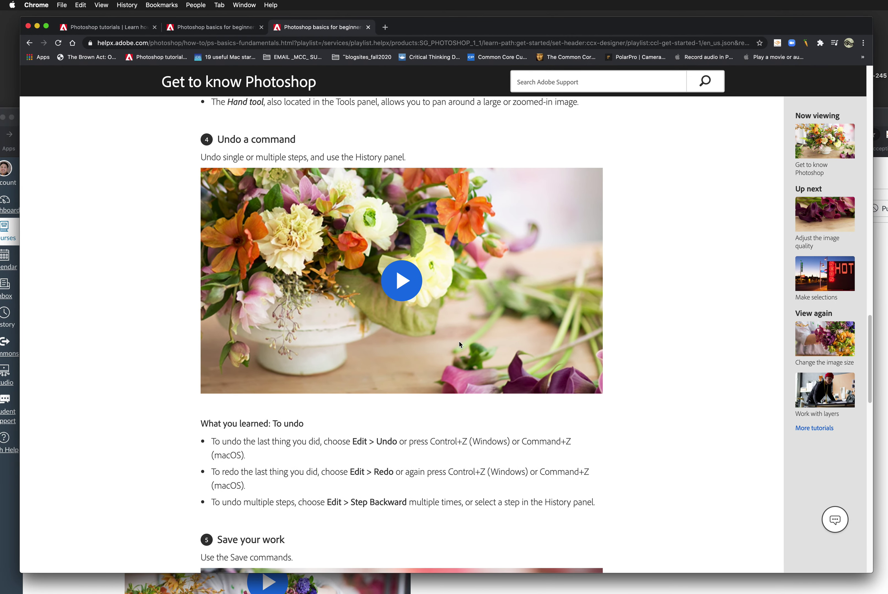
pyautogui.rightClick(549, 326)
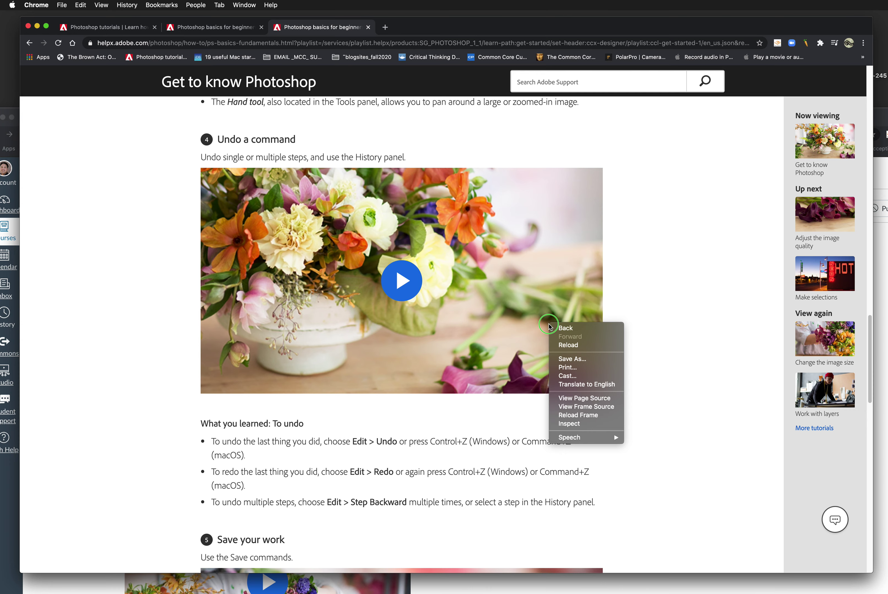
pyautogui.click(548, 325)
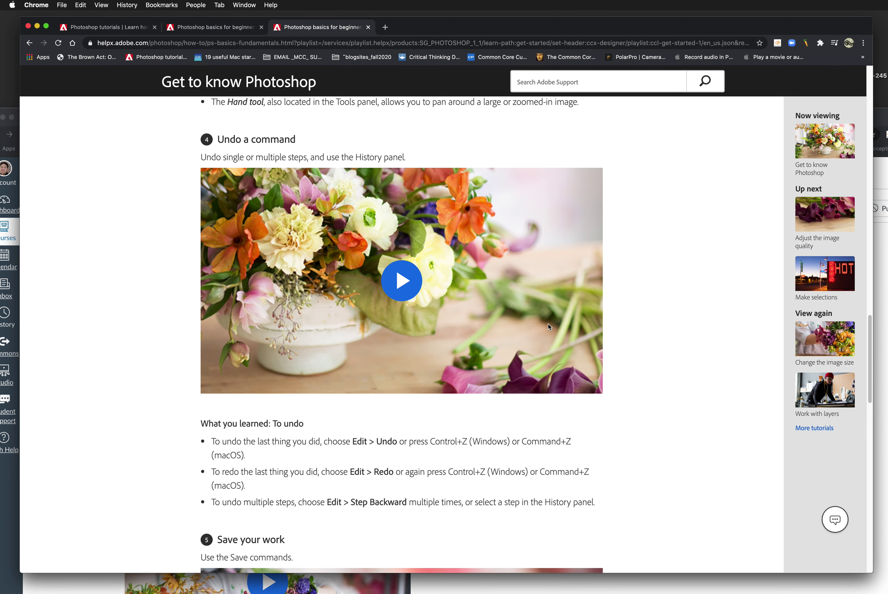
pyautogui.rightClick(548, 324)
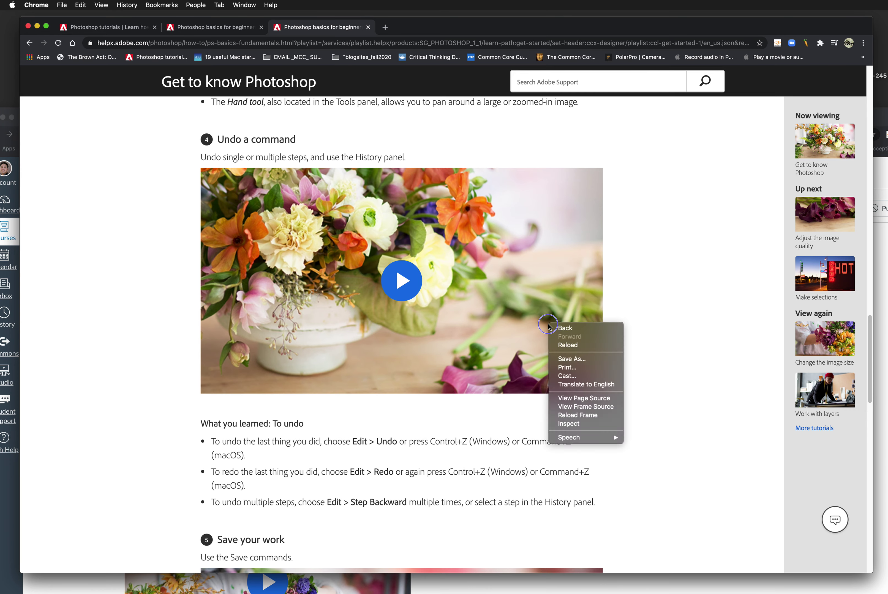
pyautogui.click(548, 324)
pyautogui.rightClick(550, 327)
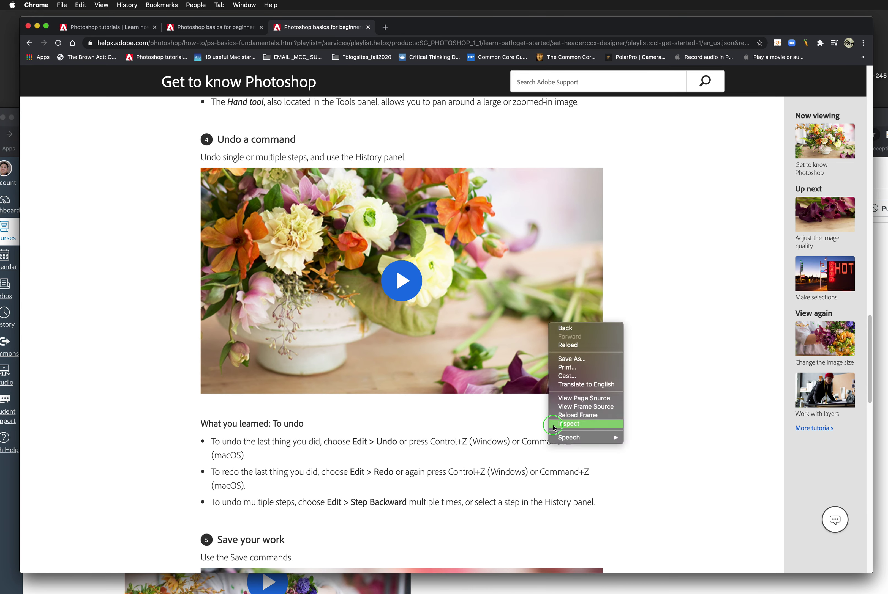
pyautogui.click(563, 426)
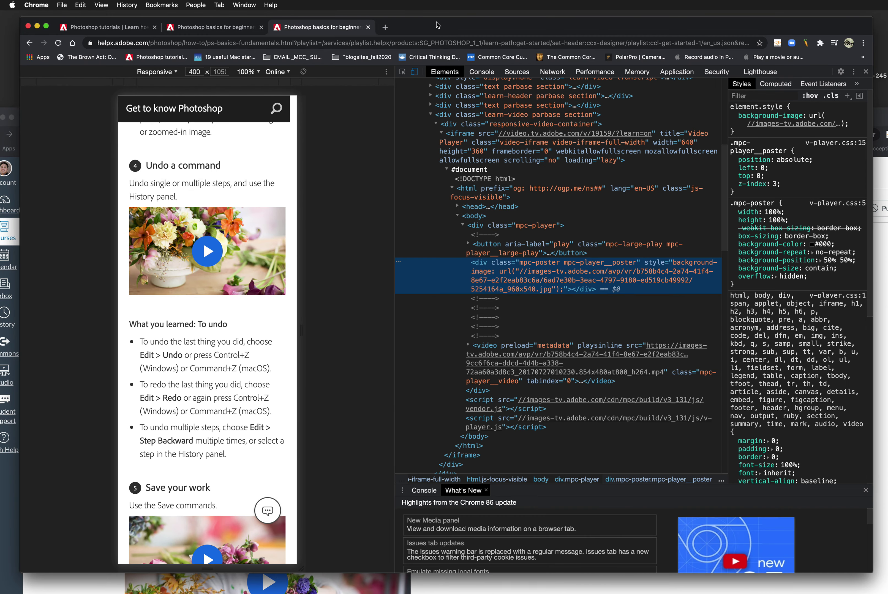
pyautogui.moveTo(438, 25)
pyautogui.mouseDown()
pyautogui.moveTo(394, 17)
pyautogui.moveTo(451, 20)
pyautogui.moveTo(441, 39)
pyautogui.mouseUp()
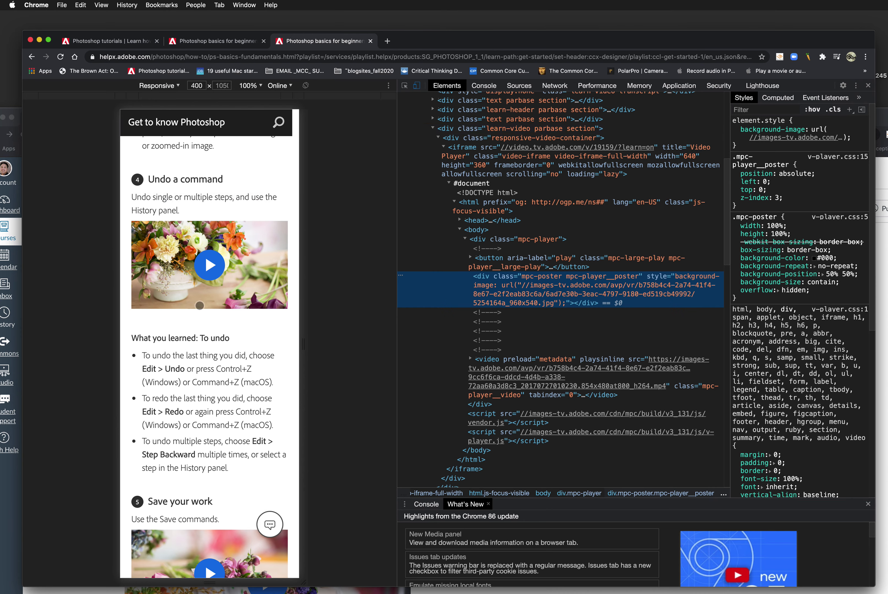
# Briefly play and pause the Undo a command video, and examine the code around it to locate its iframe element.
pyautogui.click(257, 258)
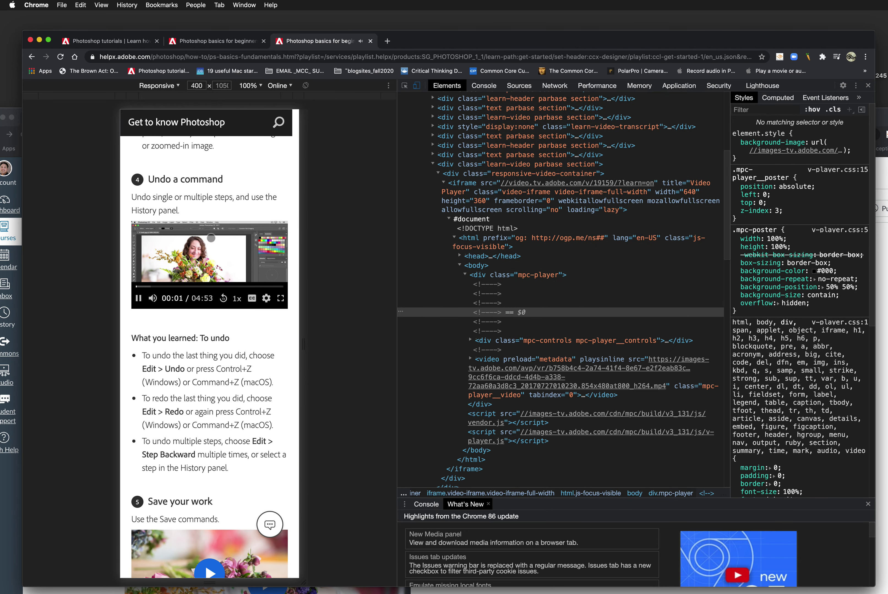
pyautogui.click(211, 238)
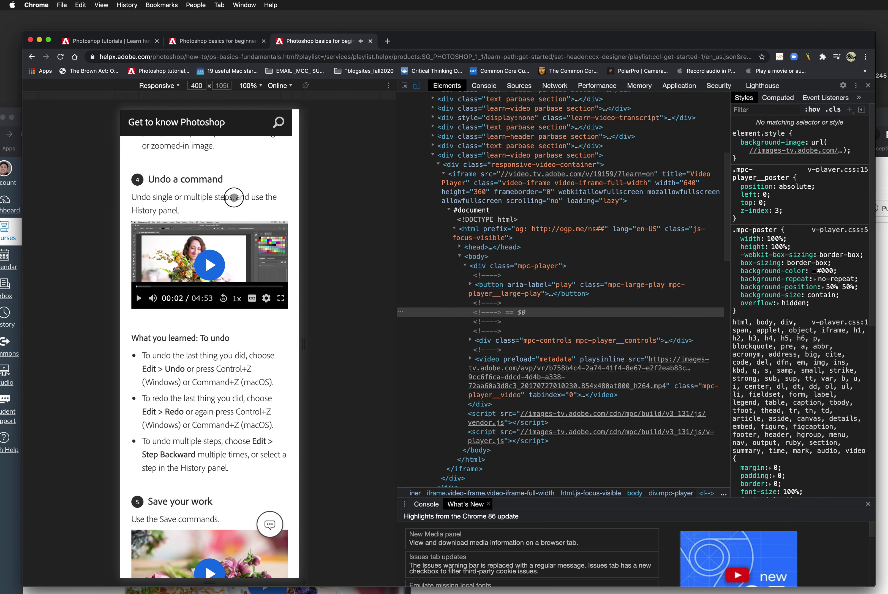
pyautogui.click(512, 178)
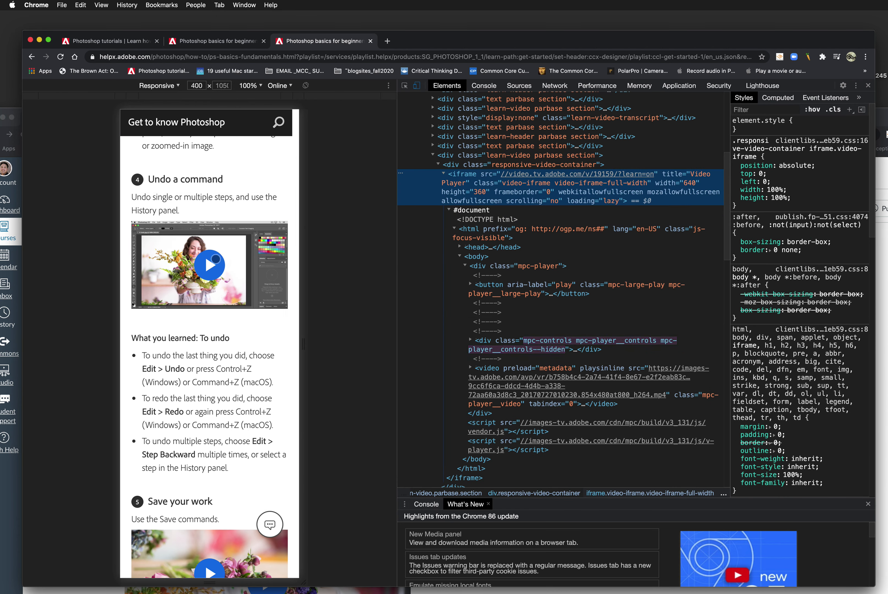
pyautogui.click(474, 149)
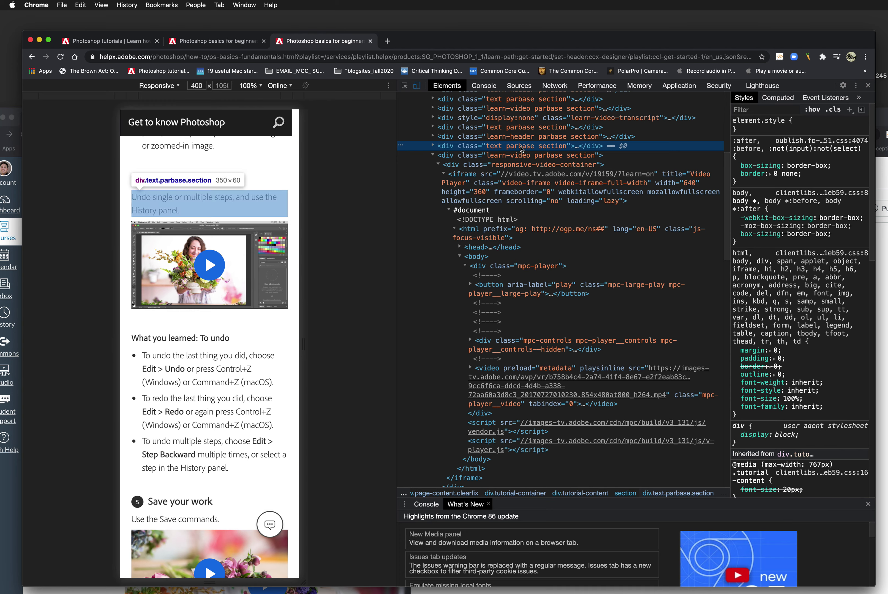
pyautogui.click(519, 158)
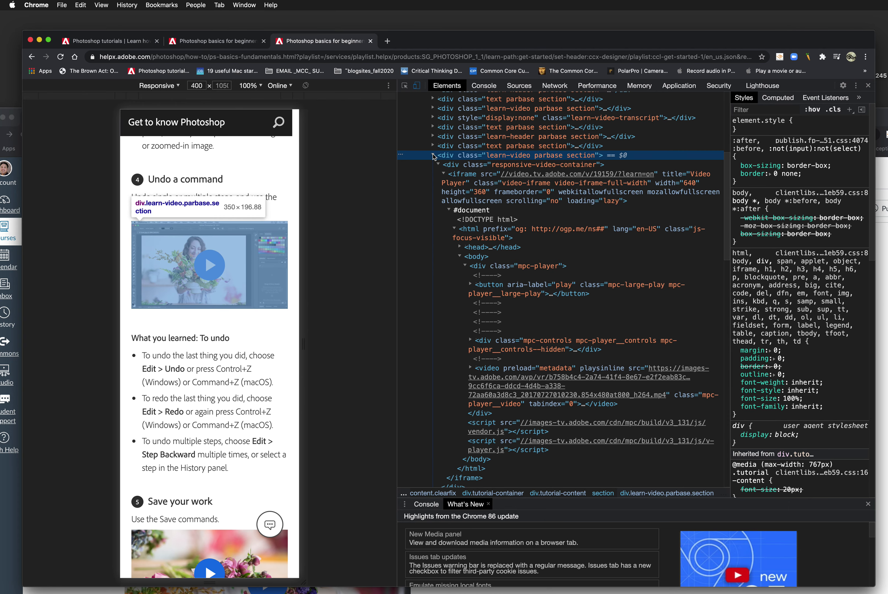
pyautogui.click(464, 164)
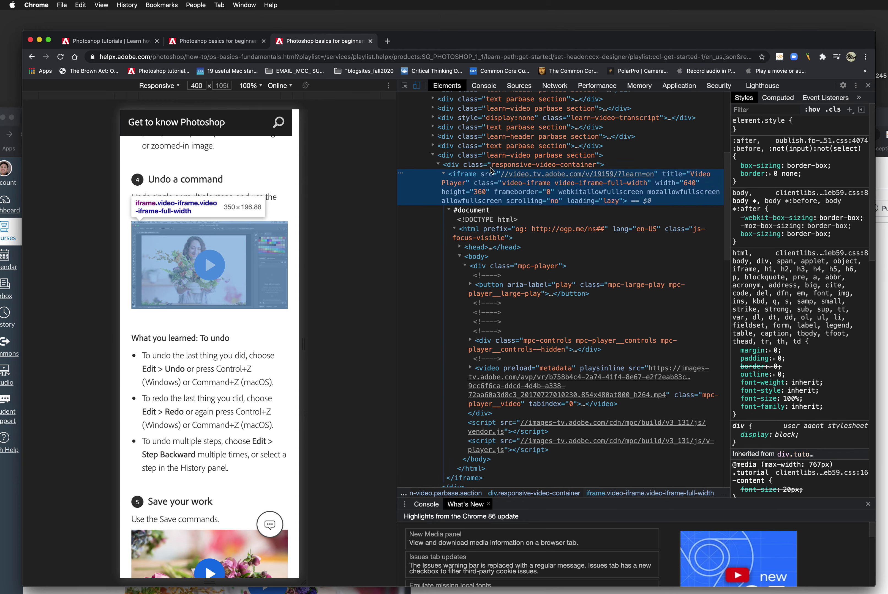
pyautogui.click(437, 165)
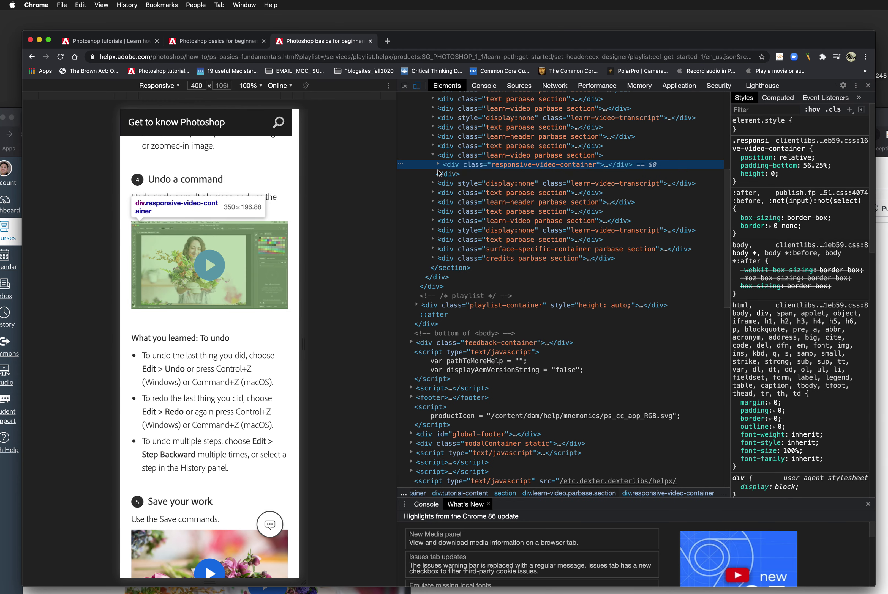
pyautogui.click(435, 164)
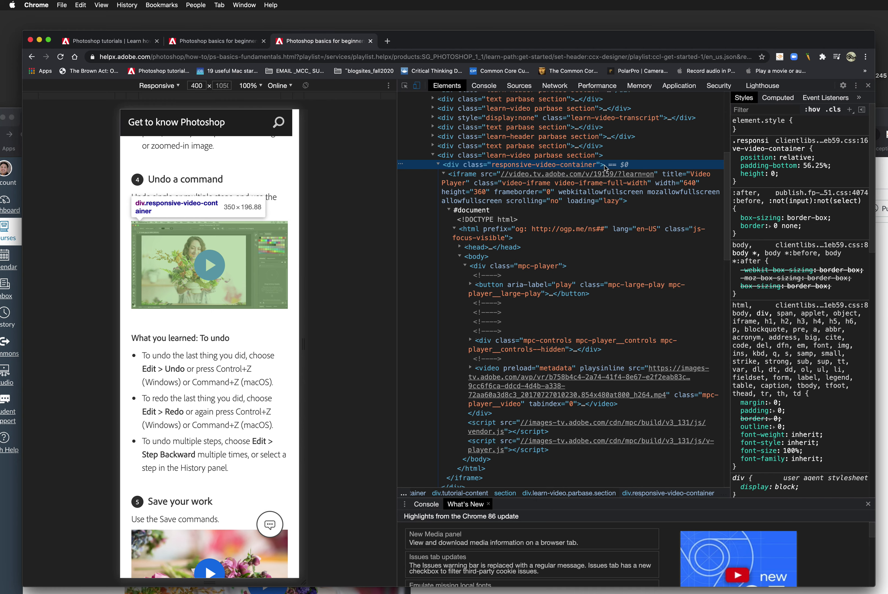
# Copy the whole iframe element of the Undo a command video from the inspected page code.
pyautogui.click(476, 176)
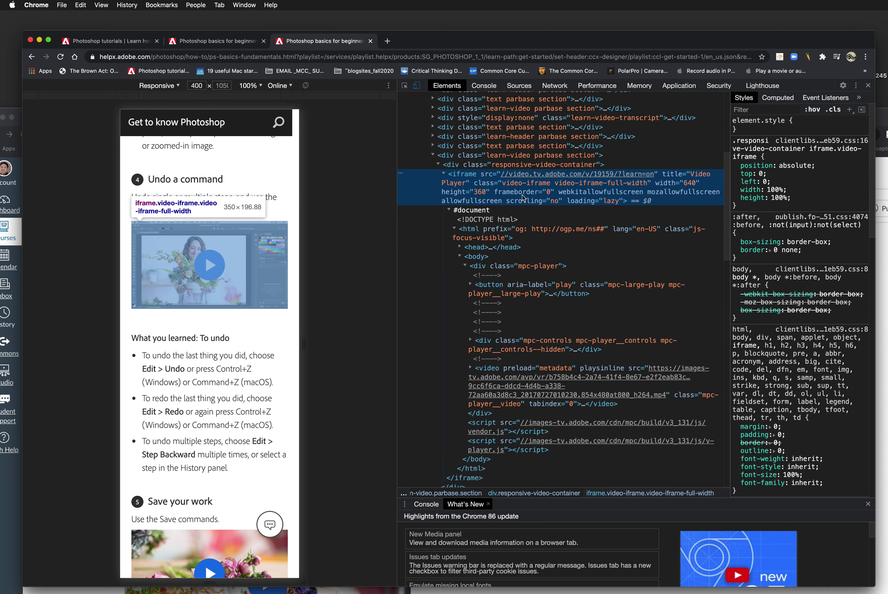
pyautogui.rightClick(661, 195)
pyautogui.moveTo(716, 237)
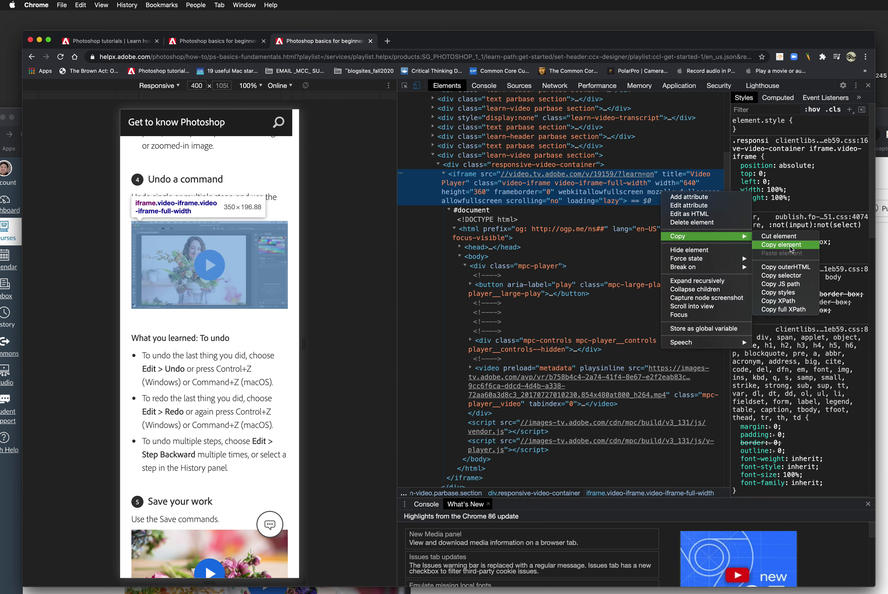
pyautogui.click(793, 247)
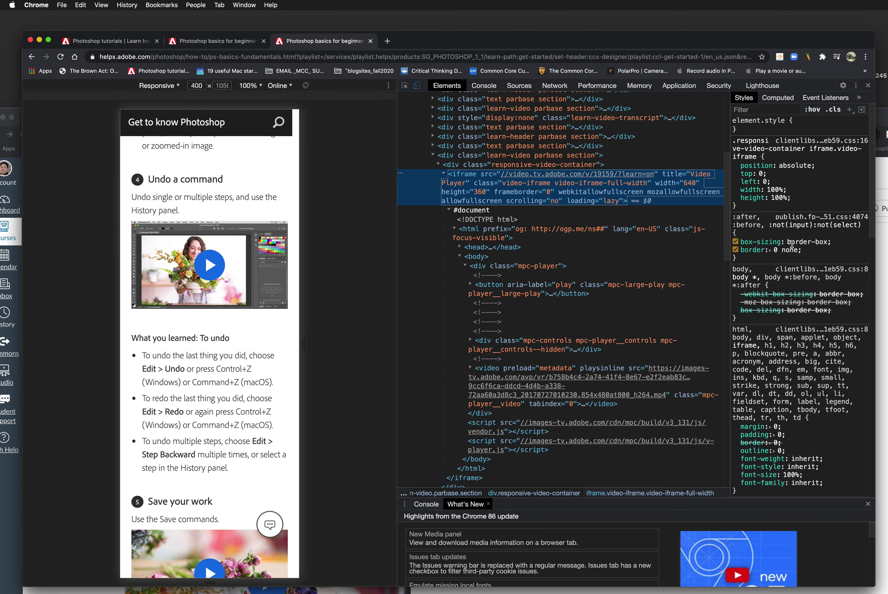
# Bring the course tutorials page back to the front, move its window up and resize it so the Edit control is visible.
pyautogui.moveTo(448, 40); pyautogui.dragTo(520, 22)
pyautogui.click(87, 330)
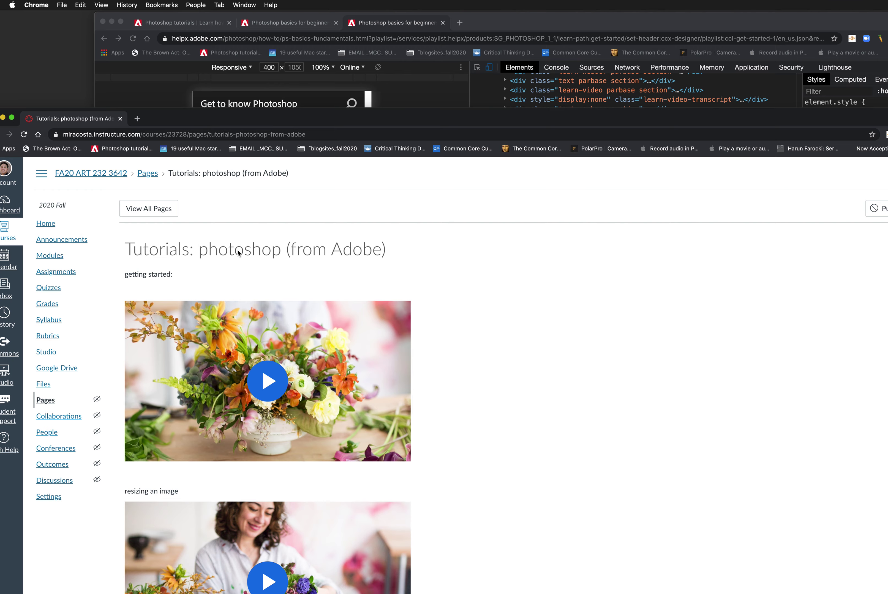
pyautogui.moveTo(401, 121); pyautogui.dragTo(420, 29)
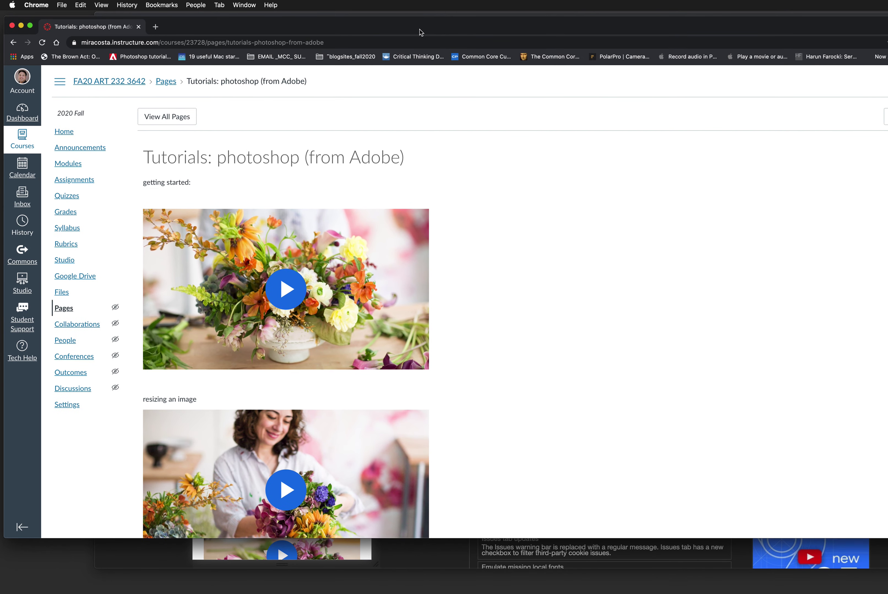
pyautogui.moveTo(887, 538); pyautogui.dragTo(870, 569)
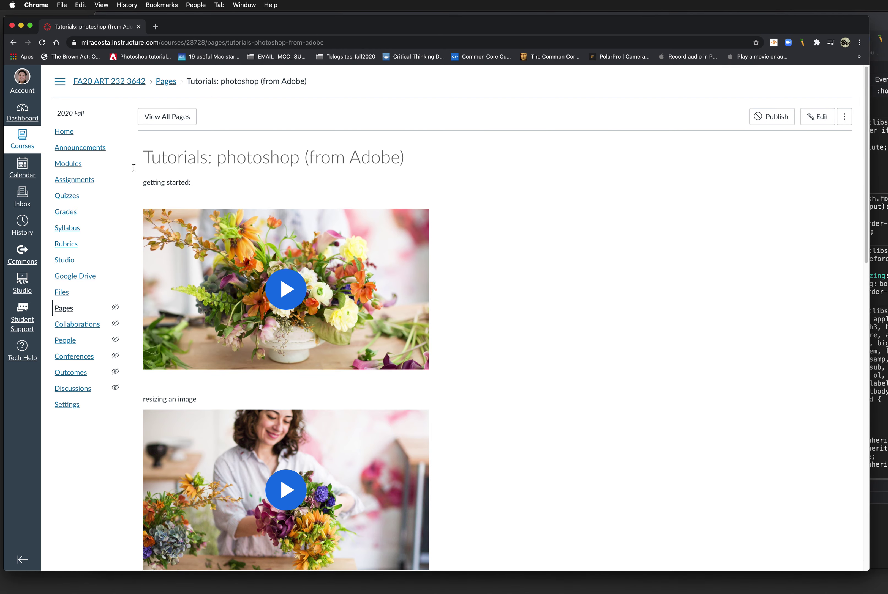
# Review the embedded videos down to the "crop/ adjust an image" label and briefly play the one above it.
pyautogui.scroll(-6, 404, 355)
pyautogui.scroll(-13, 376, 357)
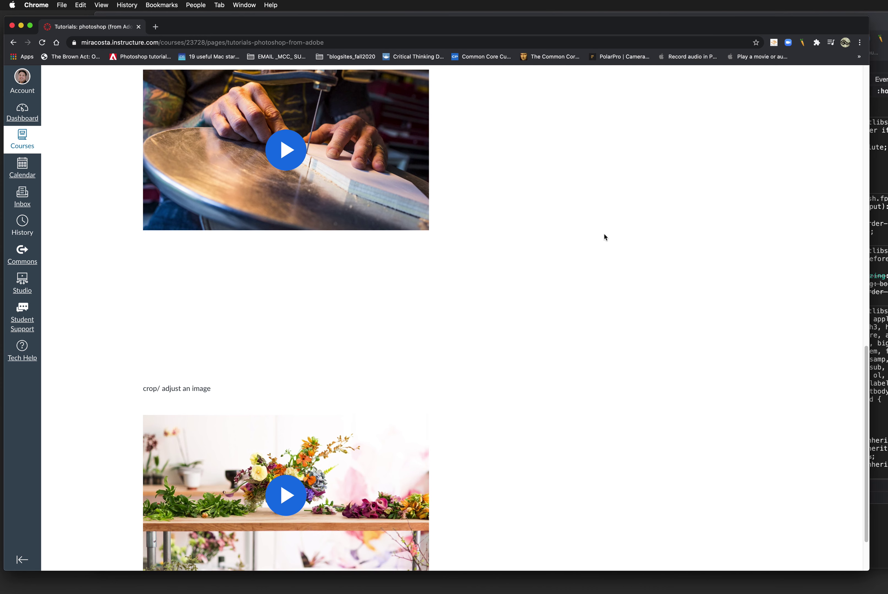
pyautogui.scroll(3, 497, 392)
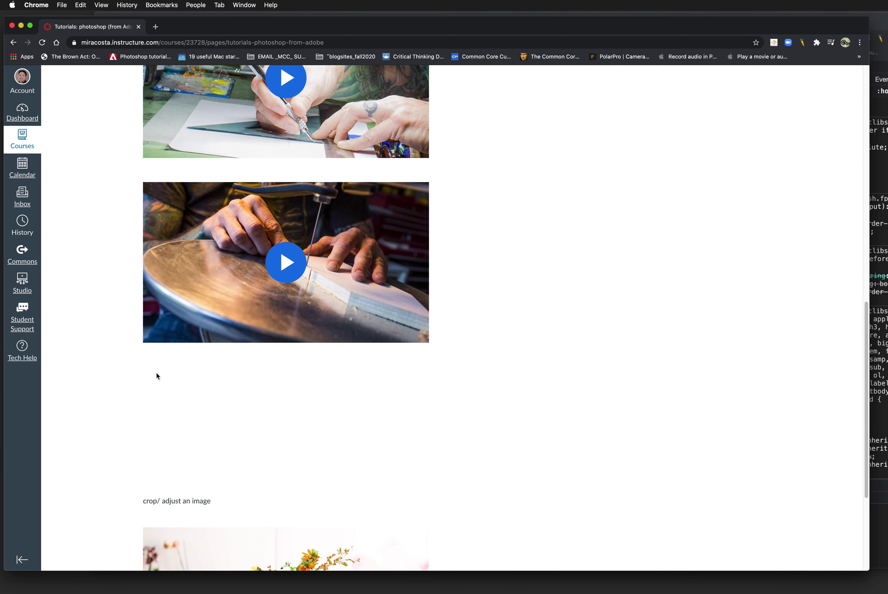
pyautogui.scroll(1, 157, 375)
pyautogui.scroll(-1, 156, 376)
pyautogui.click(424, 339)
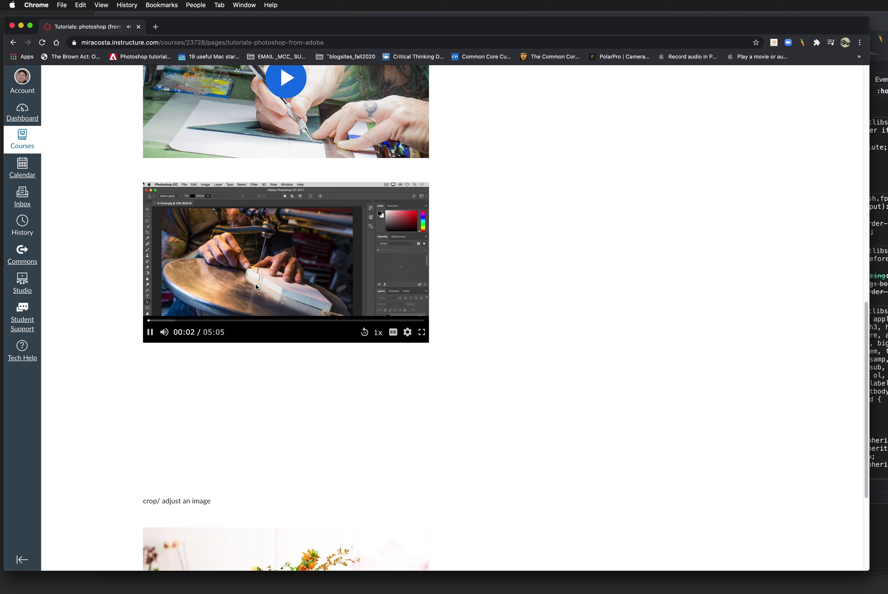
pyautogui.click(150, 332)
pyautogui.scroll(15, 697, 156)
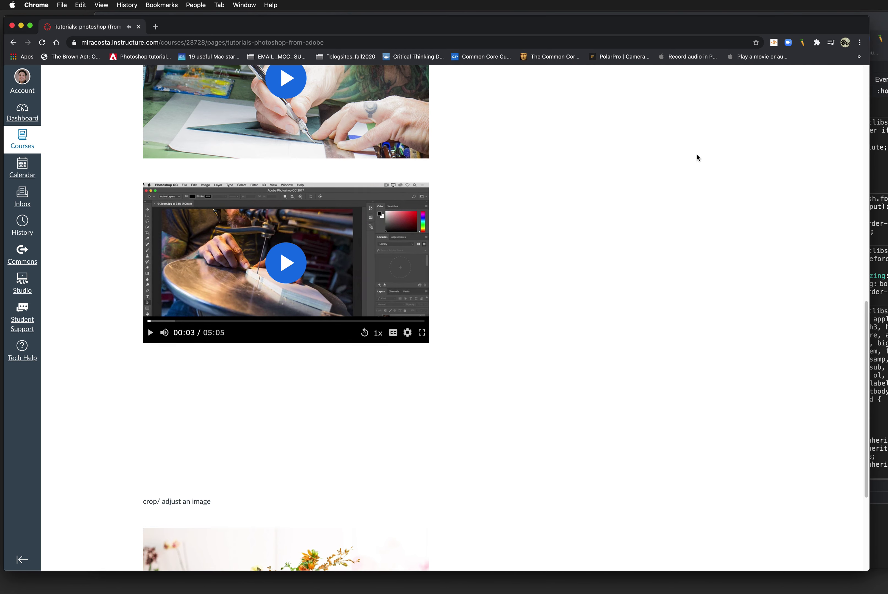
# Open the course page for editing and add an empty line above the last video before "crop/ adjust an image".
pyautogui.click(819, 118)
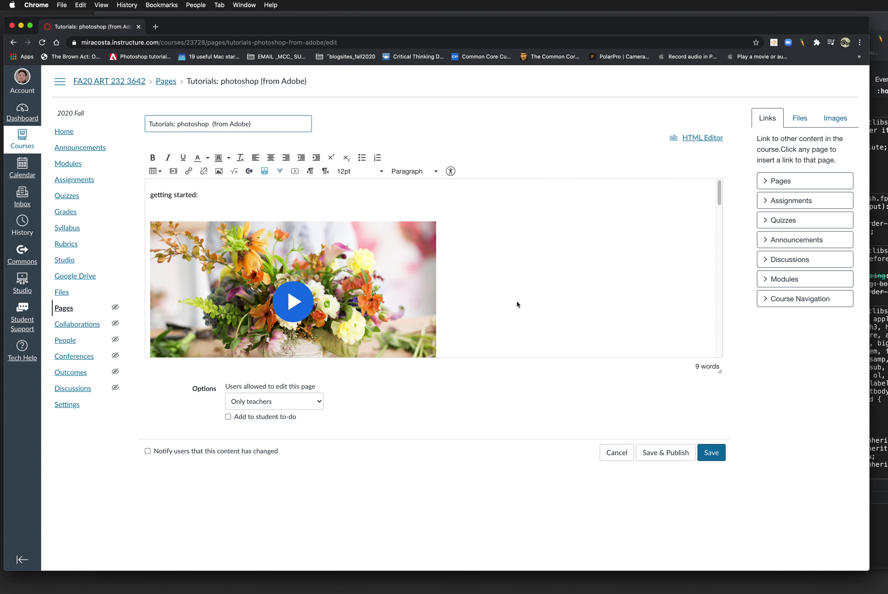
pyautogui.scroll(-10, 520, 299)
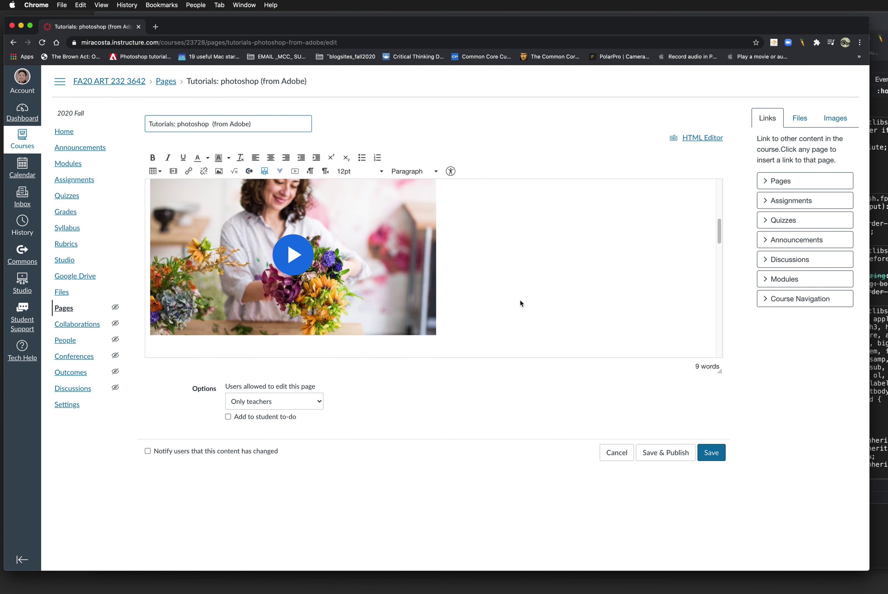
pyautogui.scroll(-10, 521, 304)
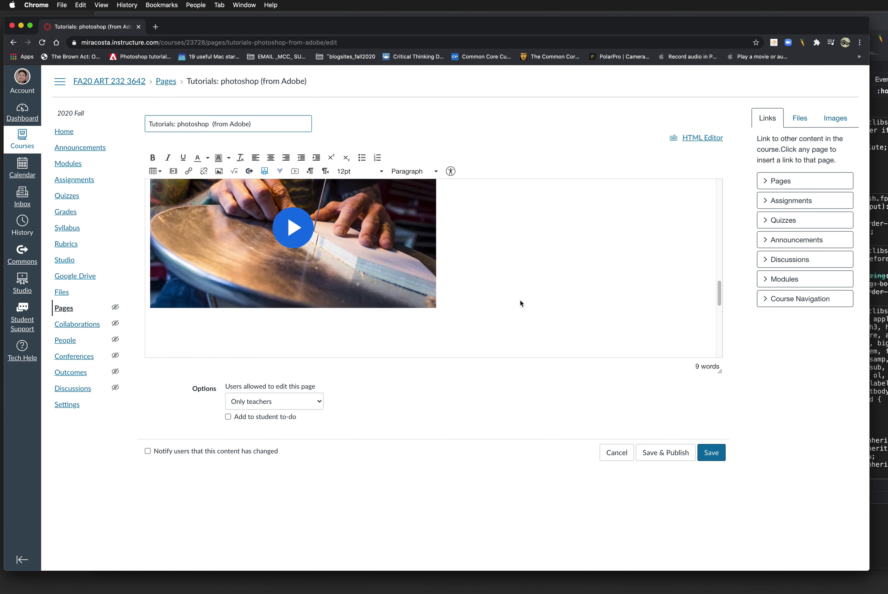
pyautogui.scroll(5, 512, 299)
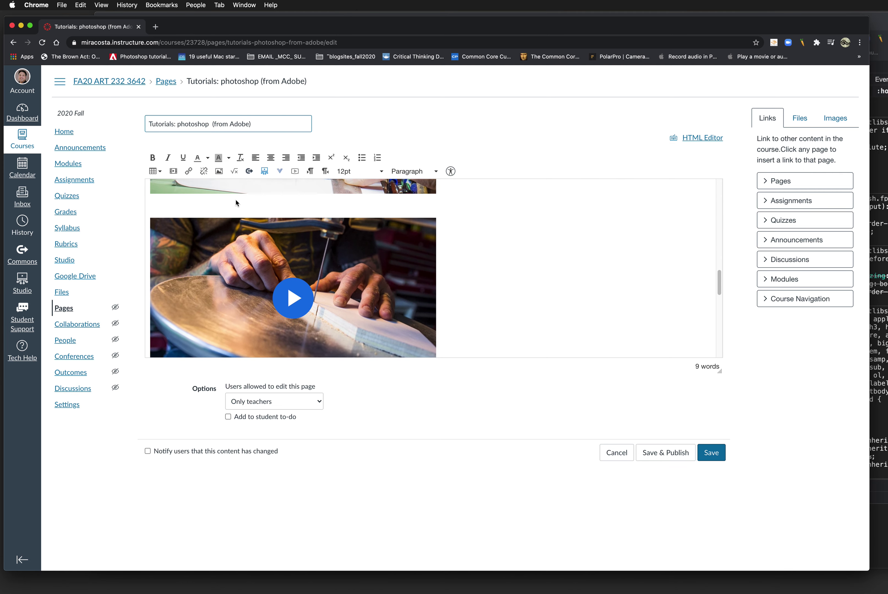
pyautogui.click(220, 203)
pyautogui.press('Return')
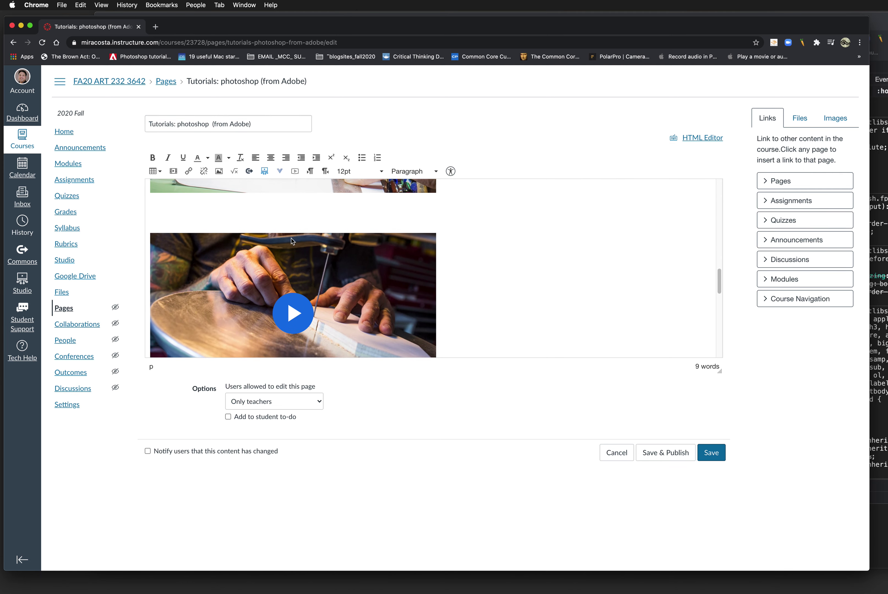
# Embed the copied iframe code of the Undo a command video on the empty line below the video of hands cutting at a saw.
pyautogui.scroll(-5, 460, 301)
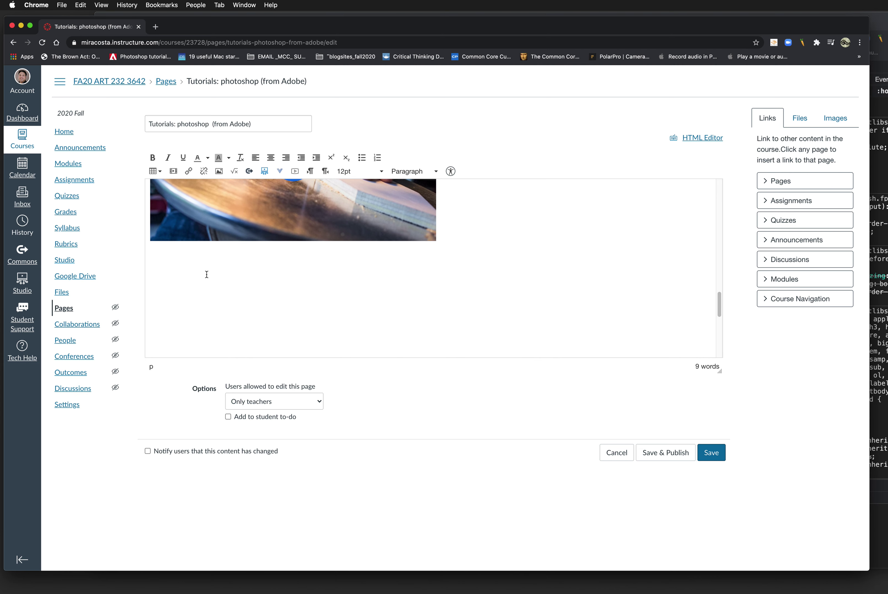
pyautogui.click(176, 267)
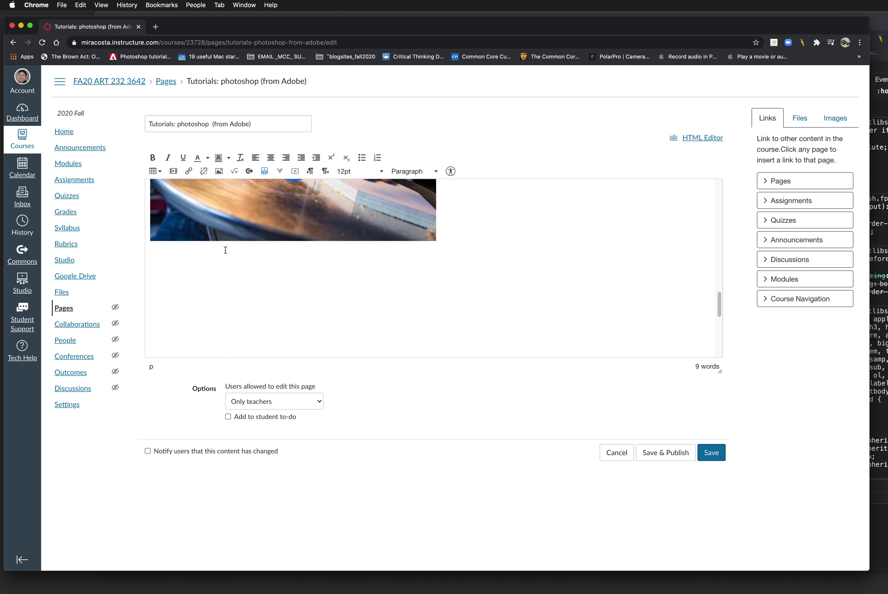
pyautogui.click(173, 172)
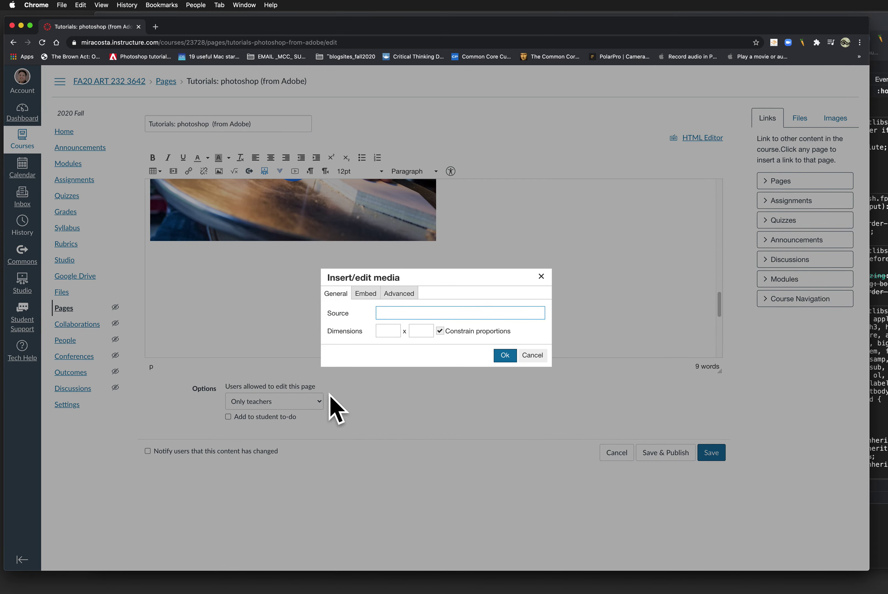
pyautogui.click(369, 297)
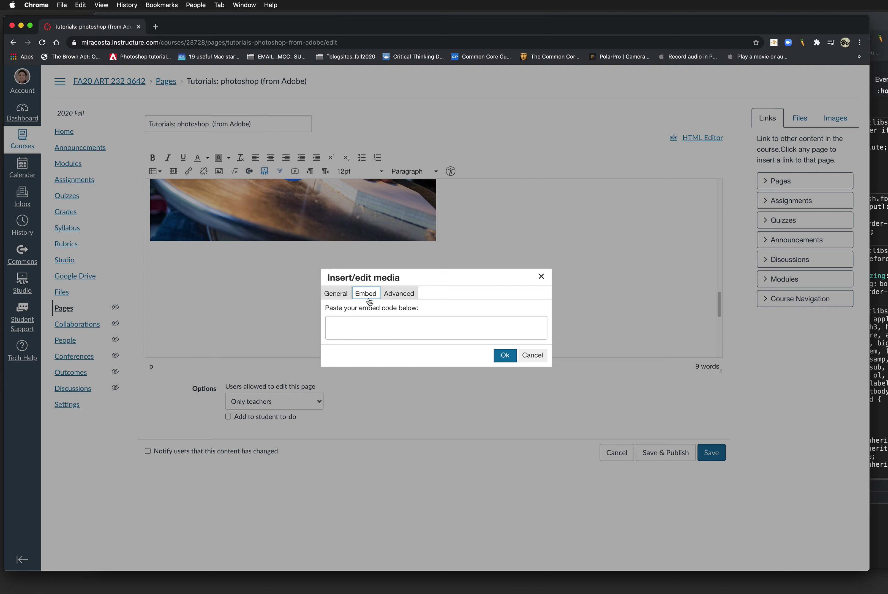
pyautogui.rightClick(331, 324)
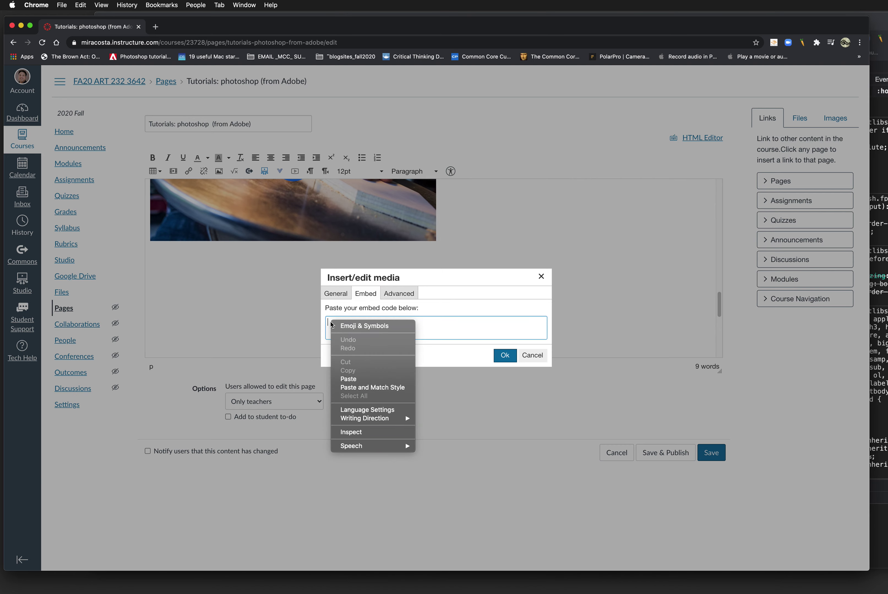
pyautogui.click(348, 379)
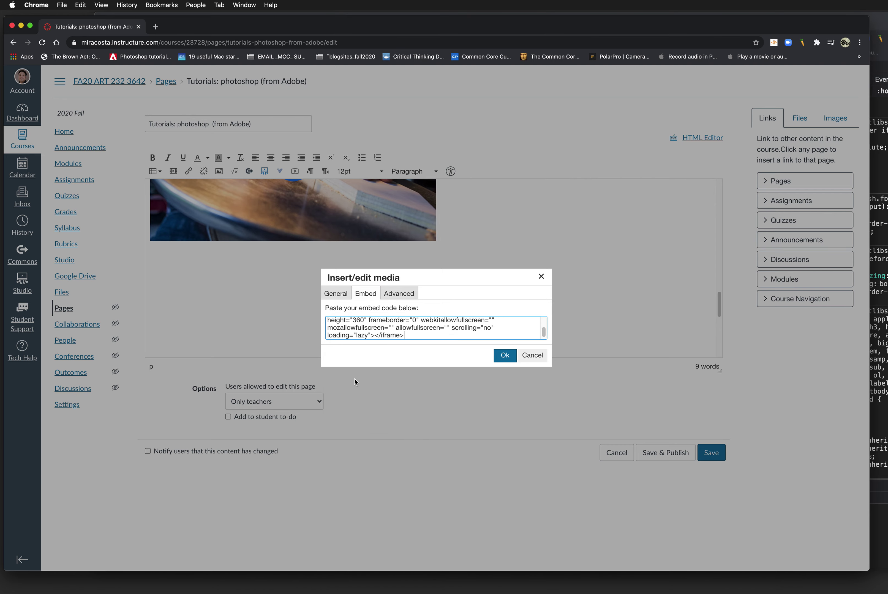
pyautogui.click(504, 355)
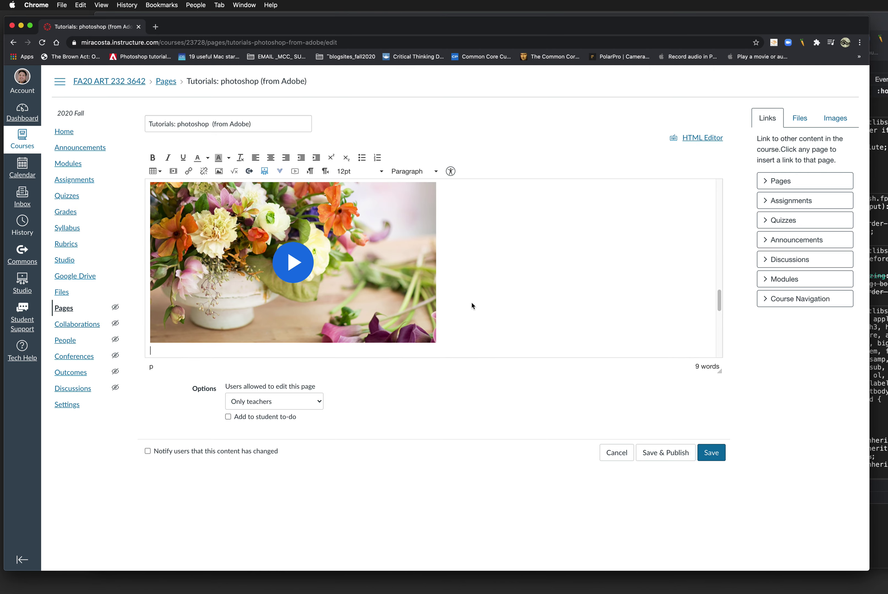
# Check the placement of the newly embedded flower video among its neighbours and save the page without publishing it.
pyautogui.scroll(3, 345, 272)
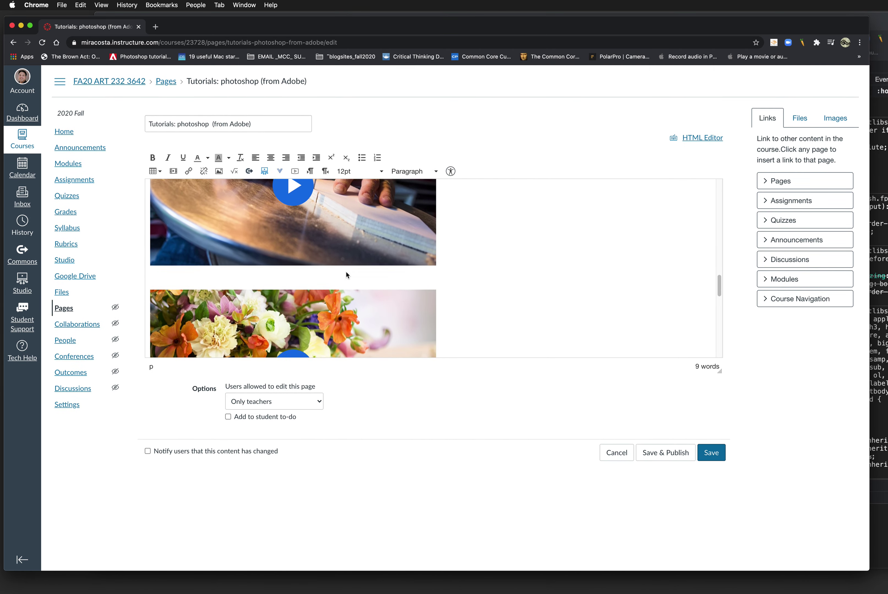
pyautogui.scroll(-2, 346, 274)
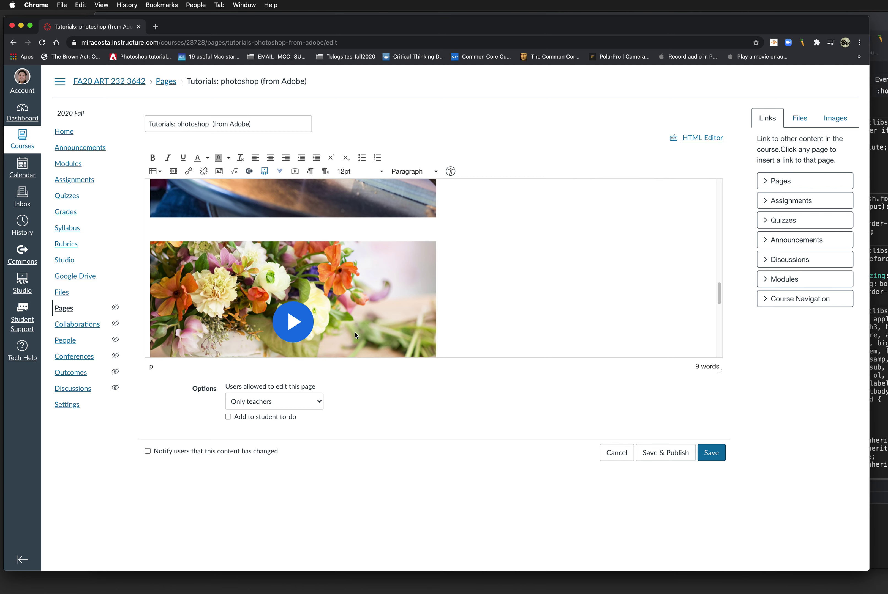
pyautogui.scroll(-2, 355, 335)
pyautogui.scroll(5, 355, 336)
pyautogui.click(709, 452)
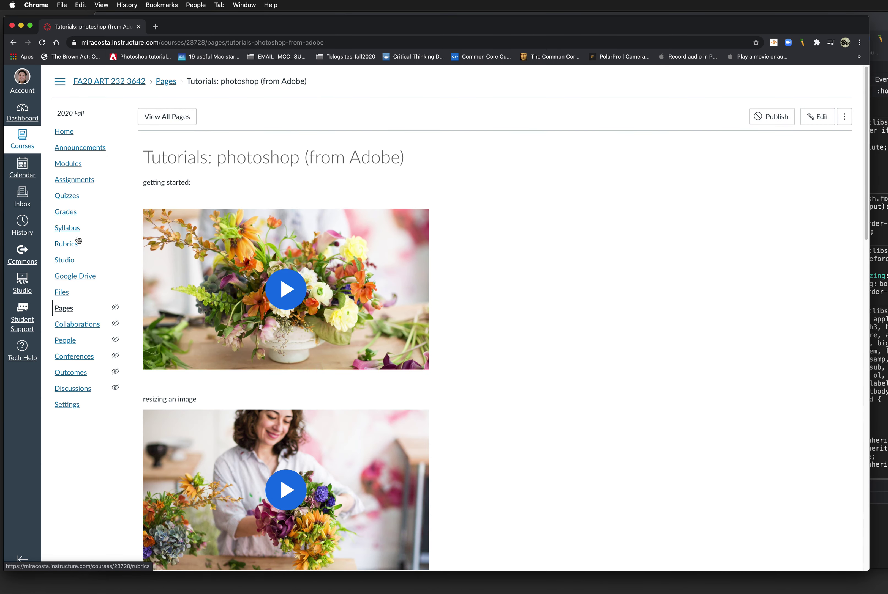
# Review the saved page's embedded videos down to the "crop/ adjust an image" one and briefly play the "getting started:" video.
pyautogui.scroll(1, 409, 355)
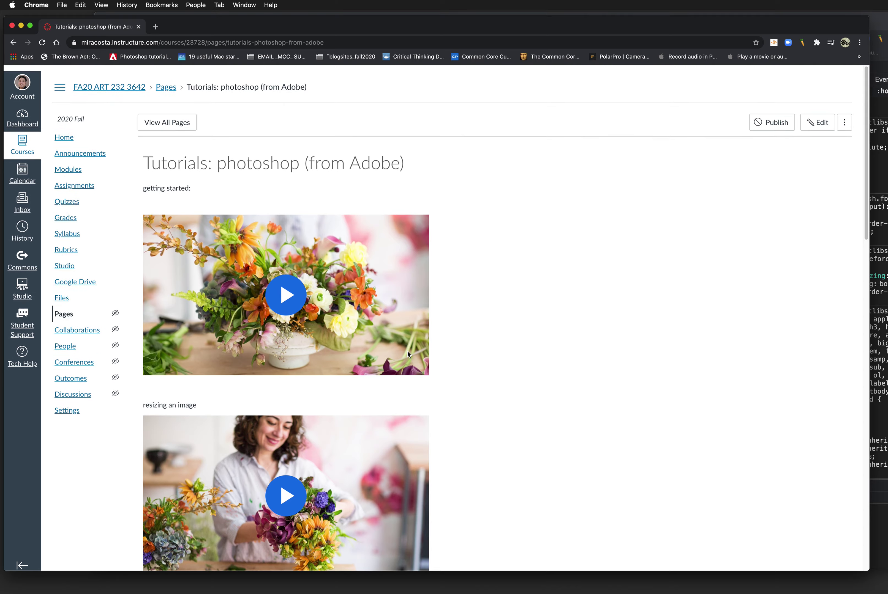
pyautogui.scroll(-4, 408, 355)
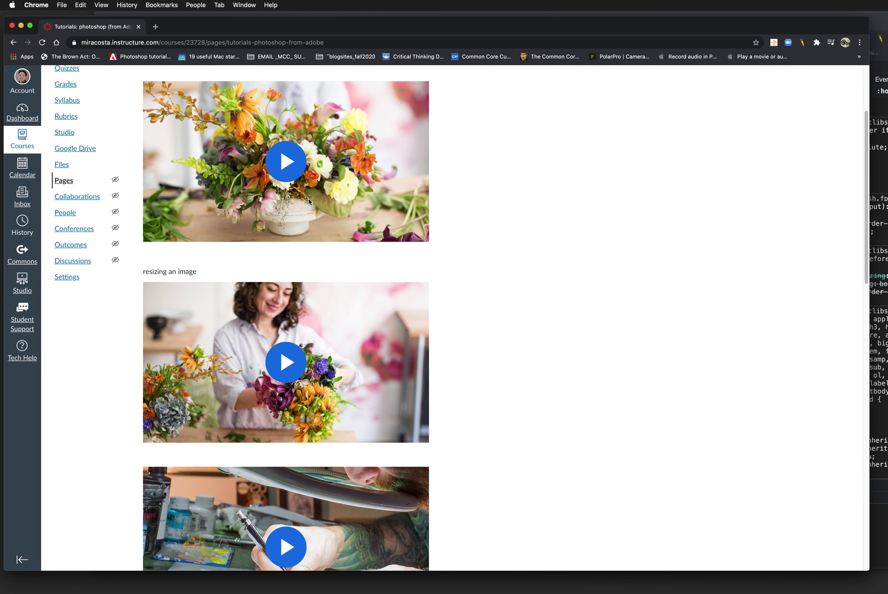
pyautogui.scroll(4, 308, 199)
pyautogui.scroll(-4, 414, 301)
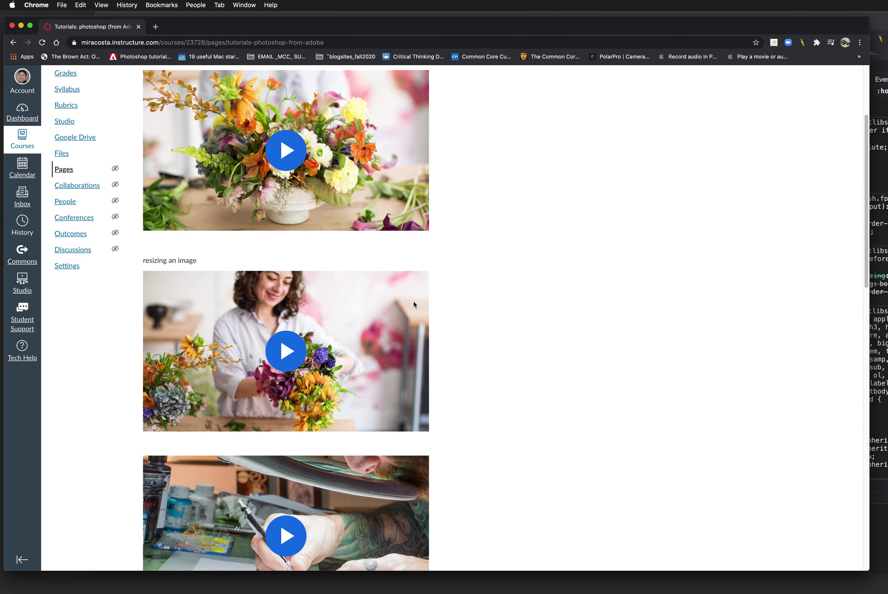
pyautogui.scroll(-10, 413, 304)
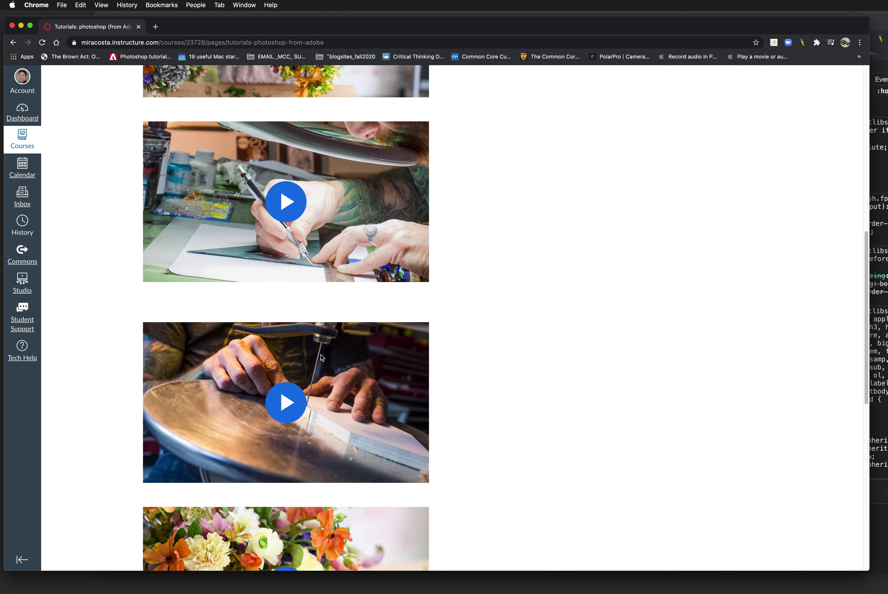
pyautogui.scroll(-10, 320, 358)
pyautogui.scroll(20, 319, 358)
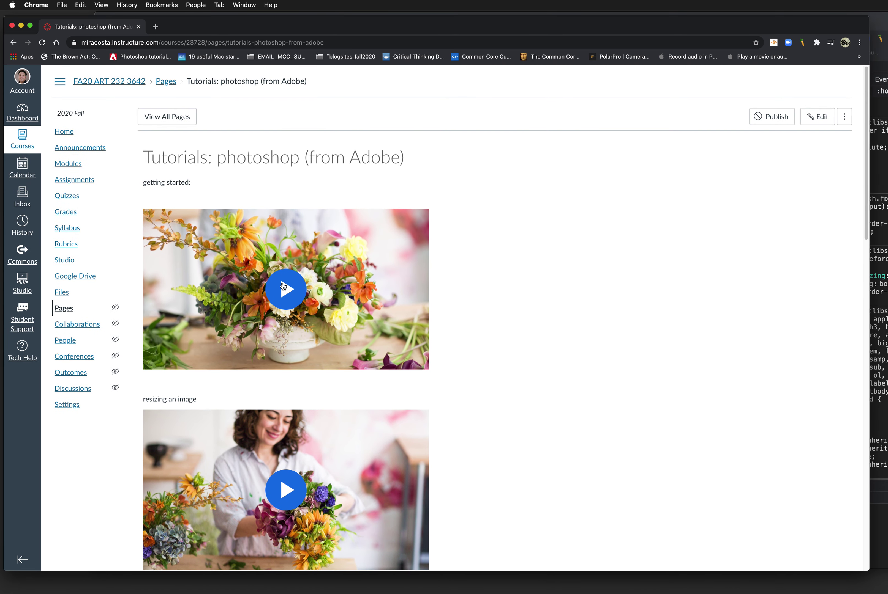
pyautogui.click(283, 287)
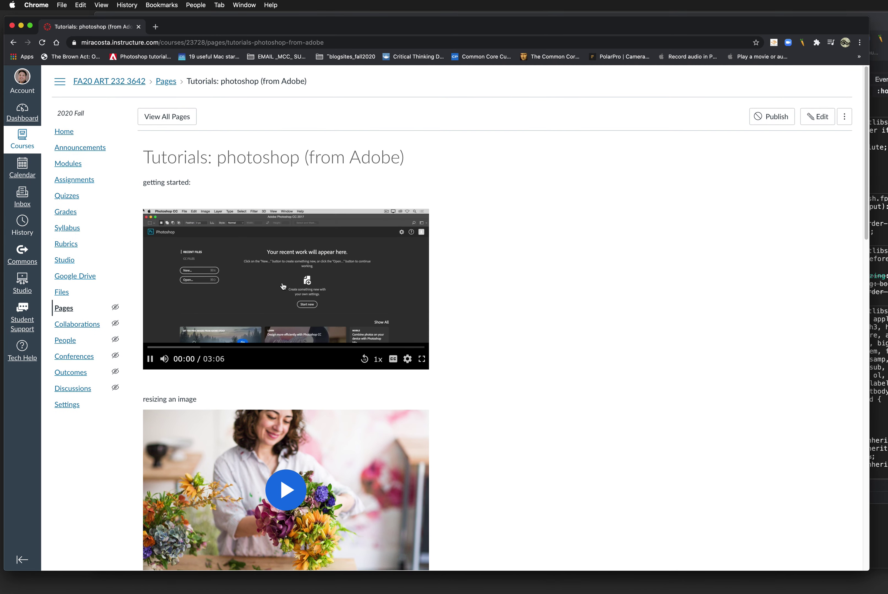
pyautogui.click(150, 359)
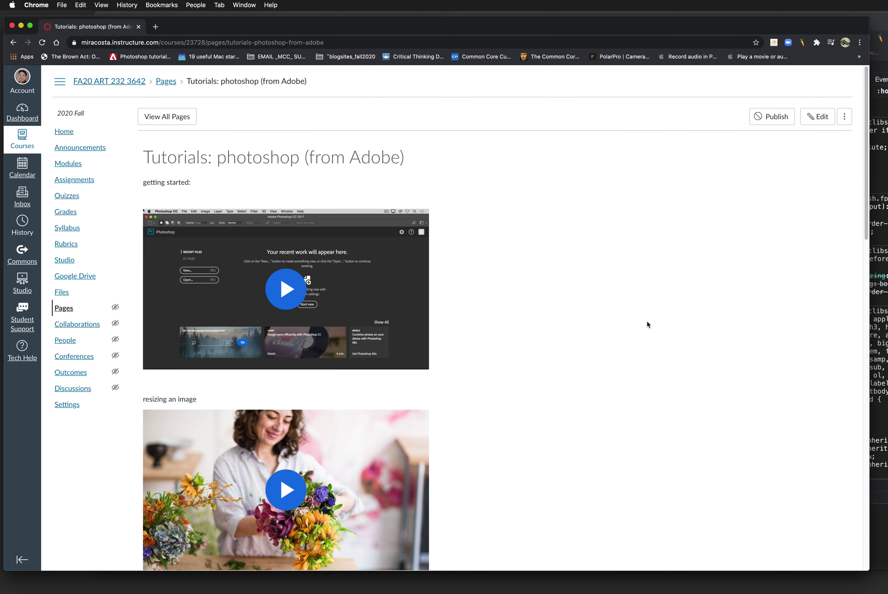
pyautogui.scroll(-4, 573, 402)
pyautogui.scroll(-15, 568, 408)
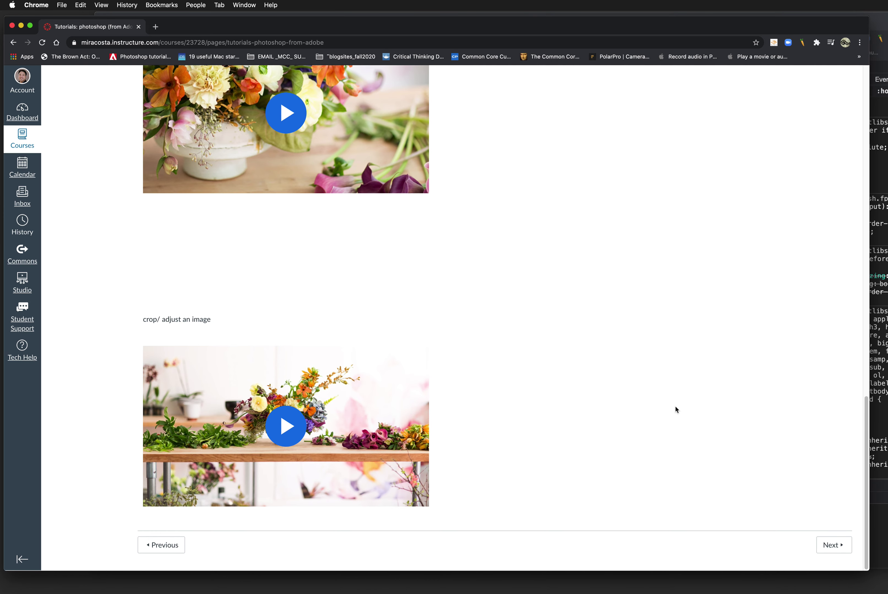
pyautogui.scroll(20, 674, 411)
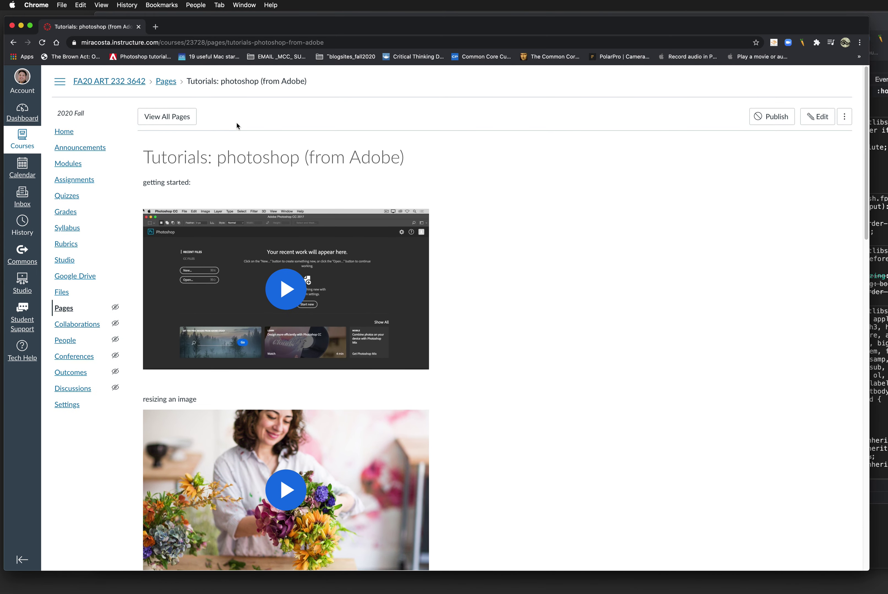